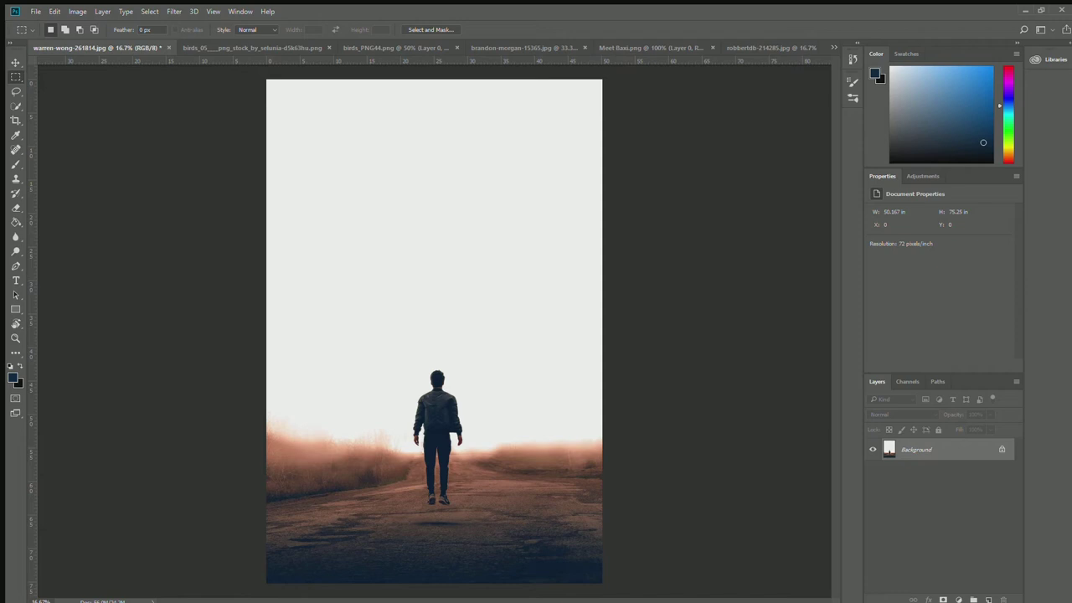
- Copy the whole sunset clouds photo and paste it into the road composite as a new layer
{"action": "left_click", "coordinate": [760, 46]}
{"action": "key", "text": "ctrl+a"}
{"action": "key", "text": "ctrl+c"}
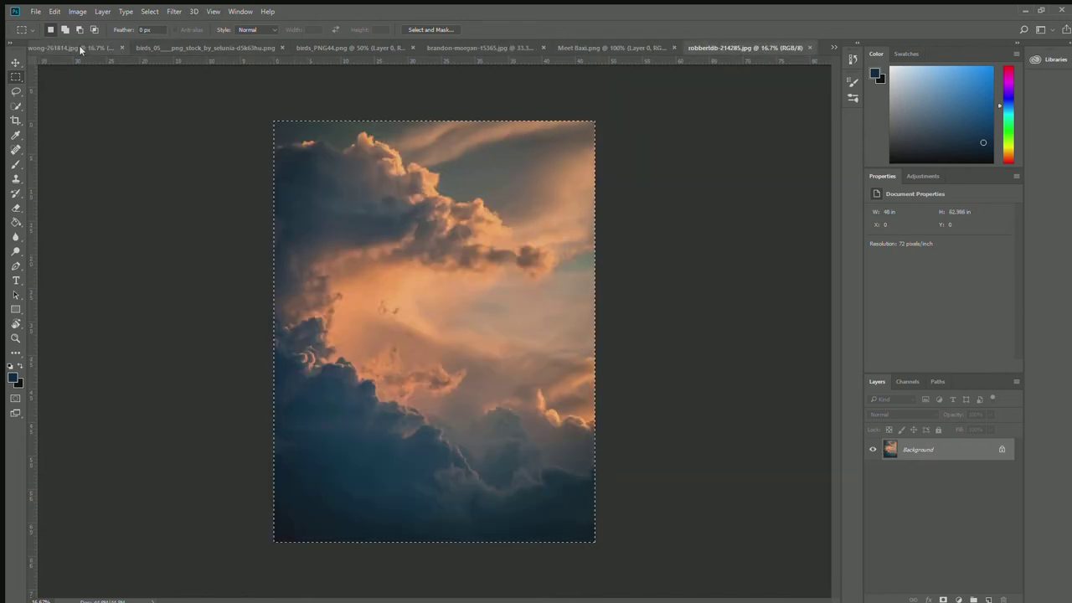
{"action": "left_click", "coordinate": [76, 47]}
{"action": "key", "text": "ctrl+v"}
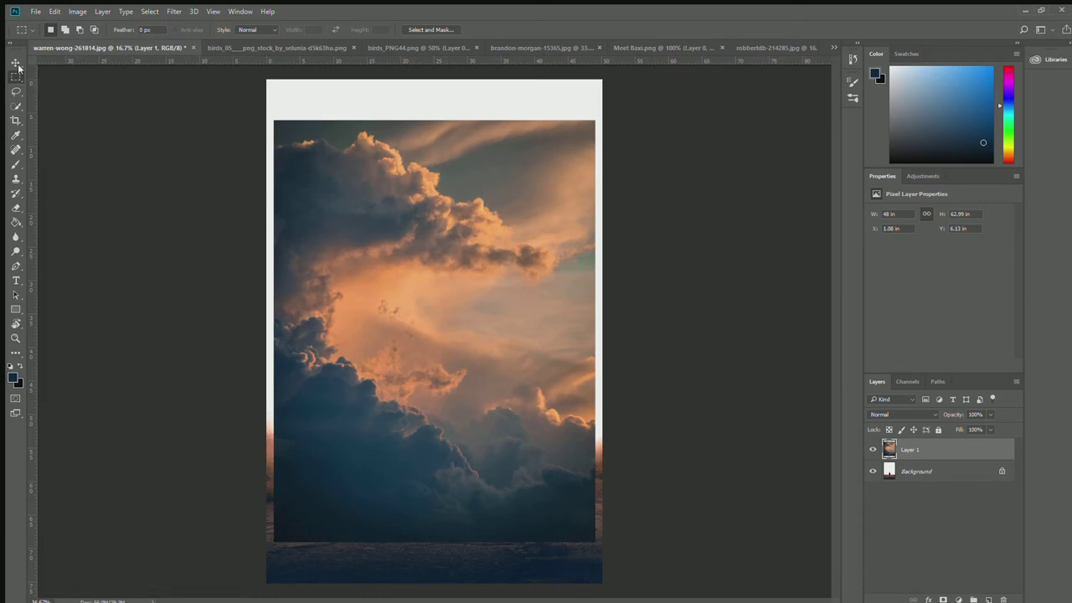
- Move the cloud layer and enlarge it to about 121% to cover the canvas
{"action": "left_click", "coordinate": [8, 63]}
{"action": "left_click_drag", "start_coordinate": [393, 352], "coordinate": [369, 292]}
{"action": "key", "text": "ctrl+t"}
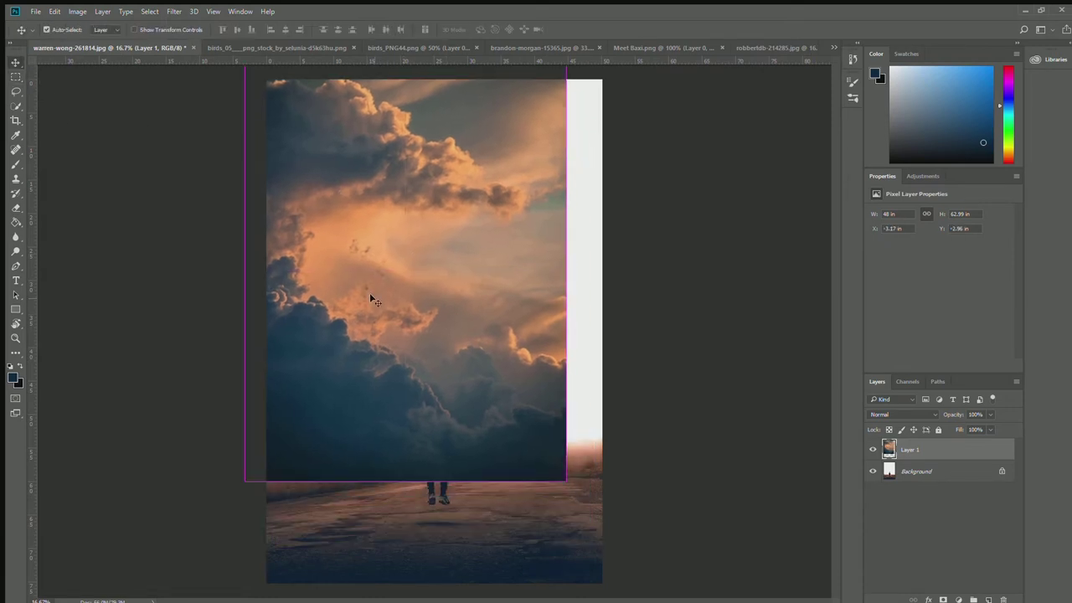
{"action": "left_click_drag", "start_coordinate": [566, 481], "coordinate": [600, 593]}
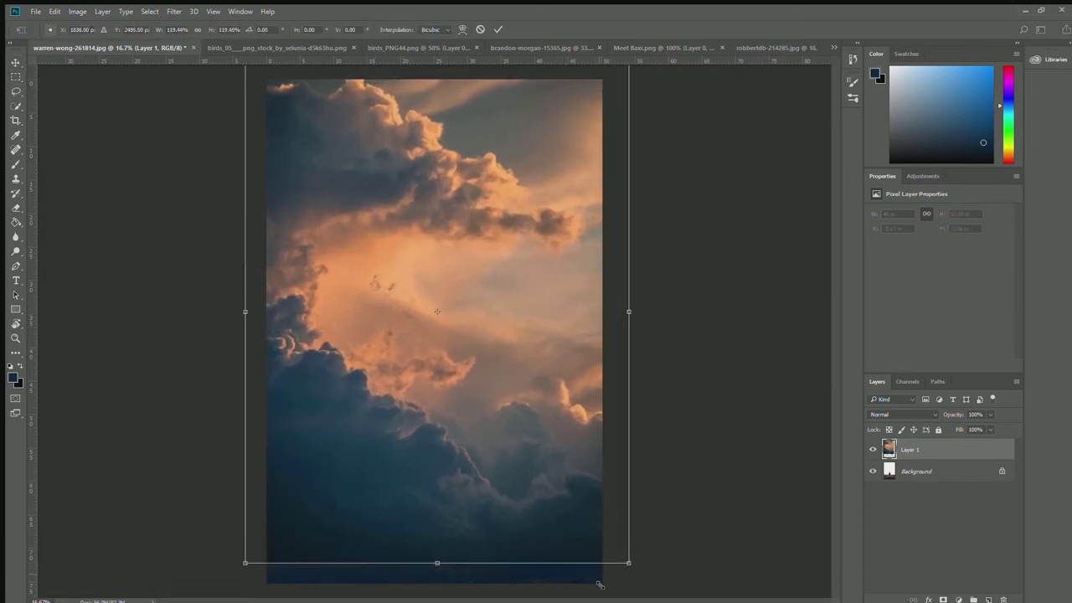
{"action": "left_click_drag", "start_coordinate": [558, 533], "coordinate": [553, 533]}
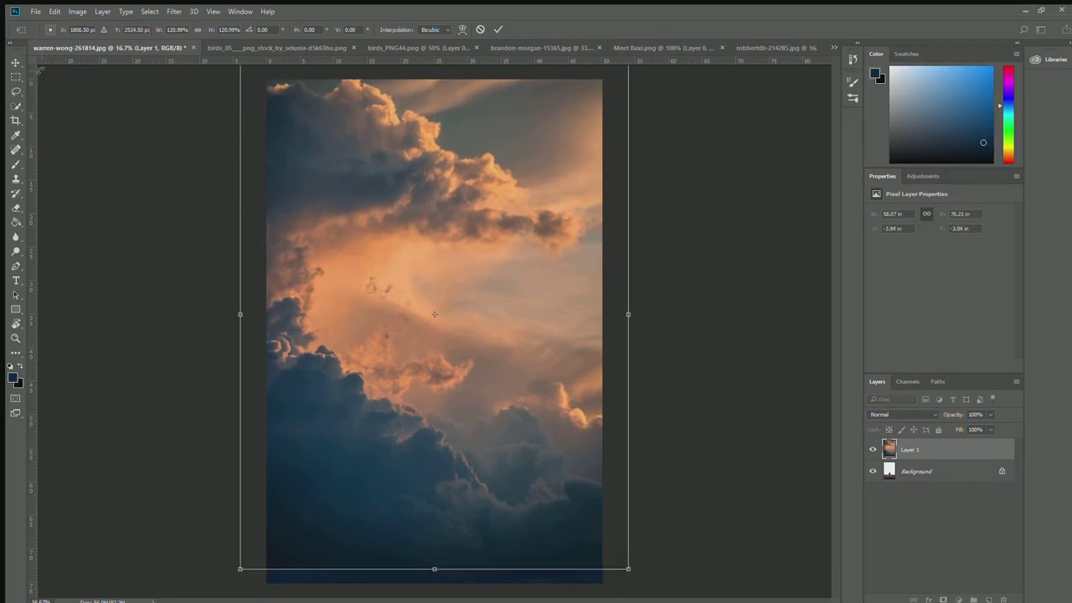
{"action": "left_click", "coordinate": [19, 63]}
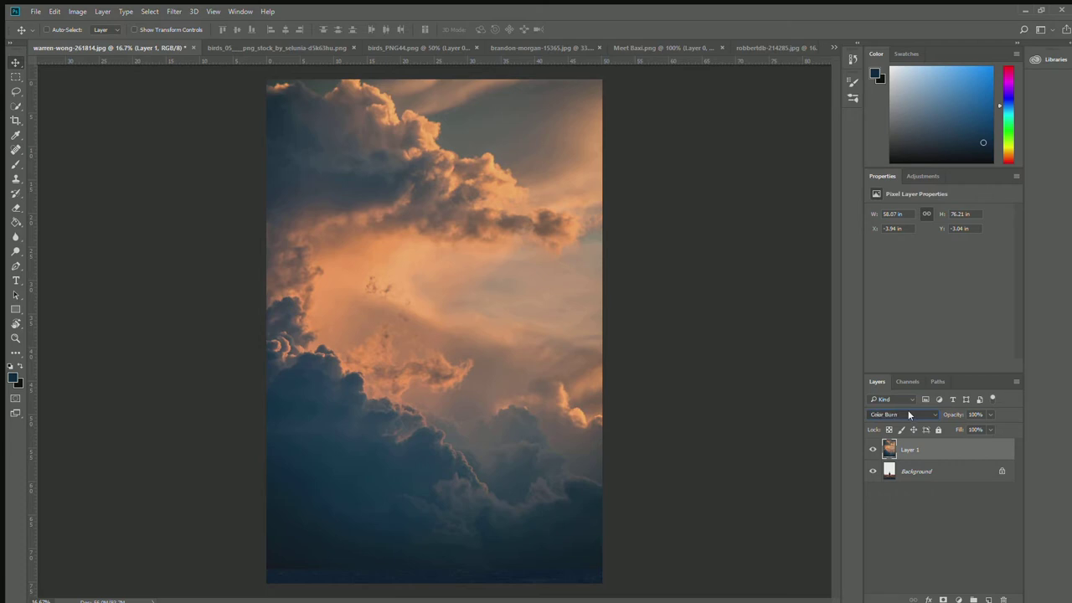
- Set the cloud layer to Darken, enlarge it to about 114%, and reposition it around the man
{"action": "scroll", "coordinate": [908, 412], "scroll_direction": "up", "scroll_amount": 1}
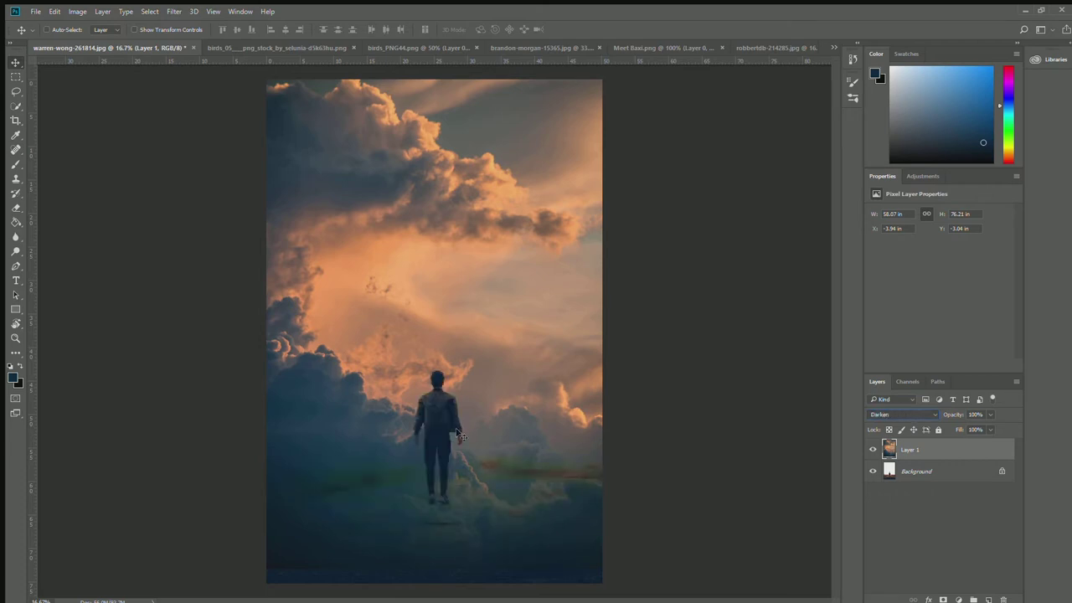
{"action": "left_click_drag", "start_coordinate": [459, 435], "coordinate": [430, 360]}
{"action": "key", "text": "ctrl+t"}
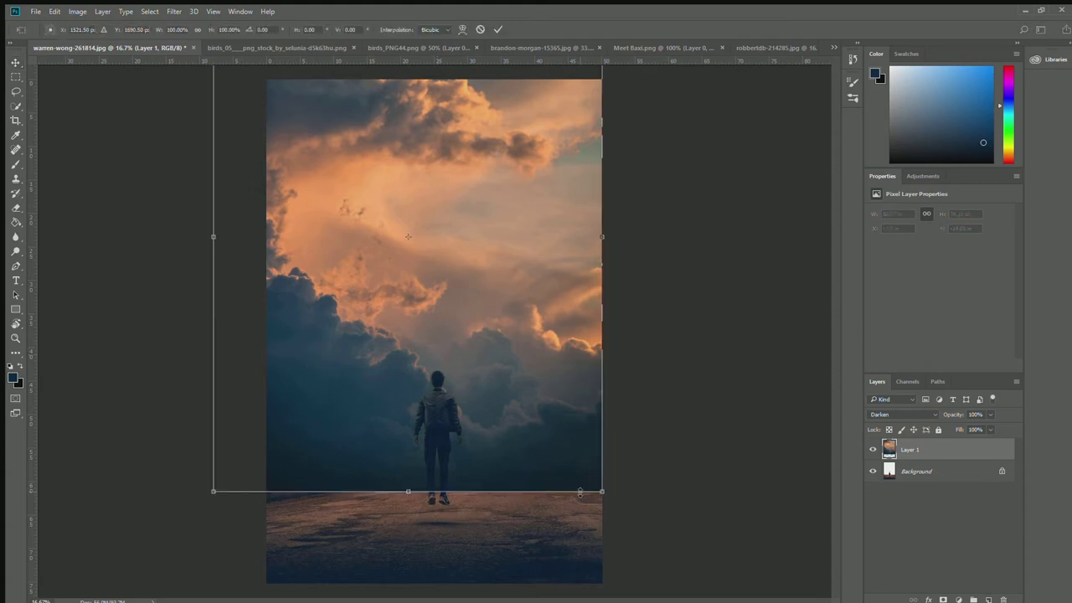
{"action": "left_click_drag", "start_coordinate": [599, 495], "coordinate": [629, 578]}
{"action": "left_click_drag", "start_coordinate": [581, 447], "coordinate": [584, 507]}
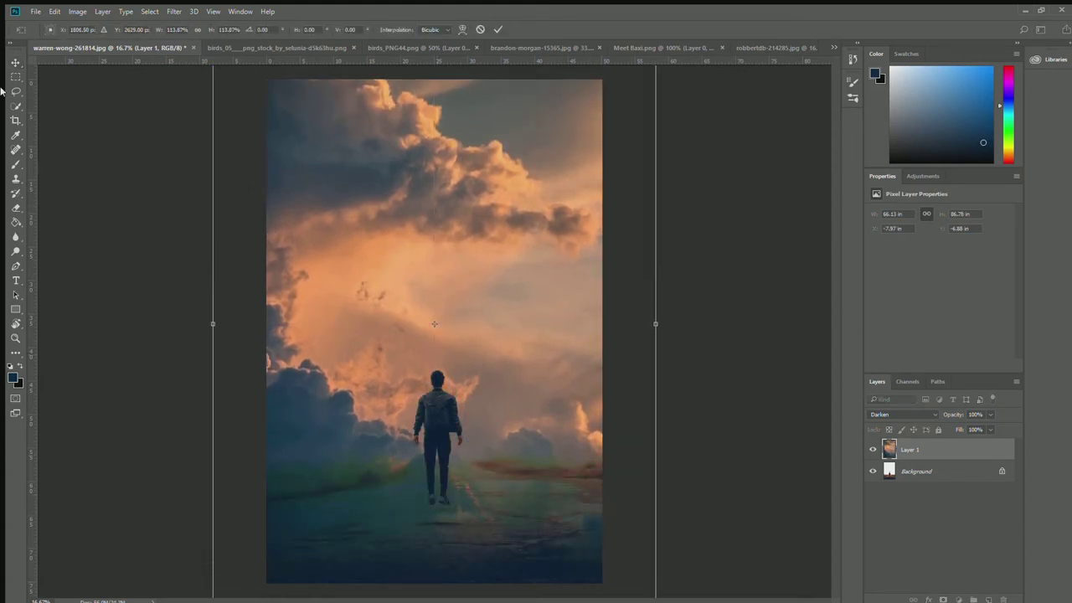
{"action": "key", "text": "Return"}
{"action": "key", "text": "ctrl+plus"}
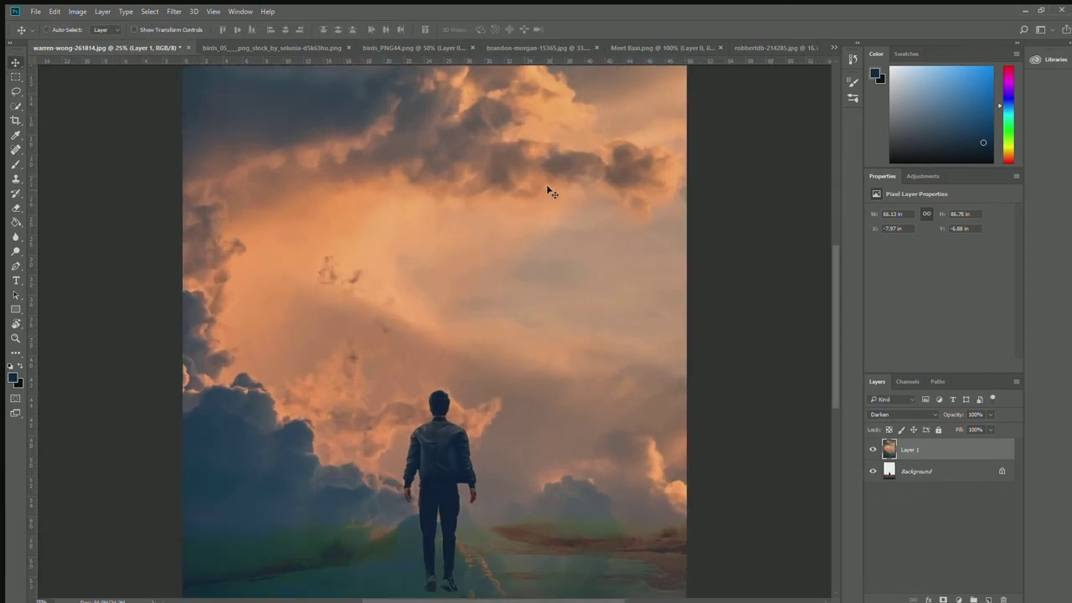
- Erase the clouds over the road on Layer 1 with a large eraser brush
{"action": "left_click_drag", "start_coordinate": [832, 287], "coordinate": [830, 346]}
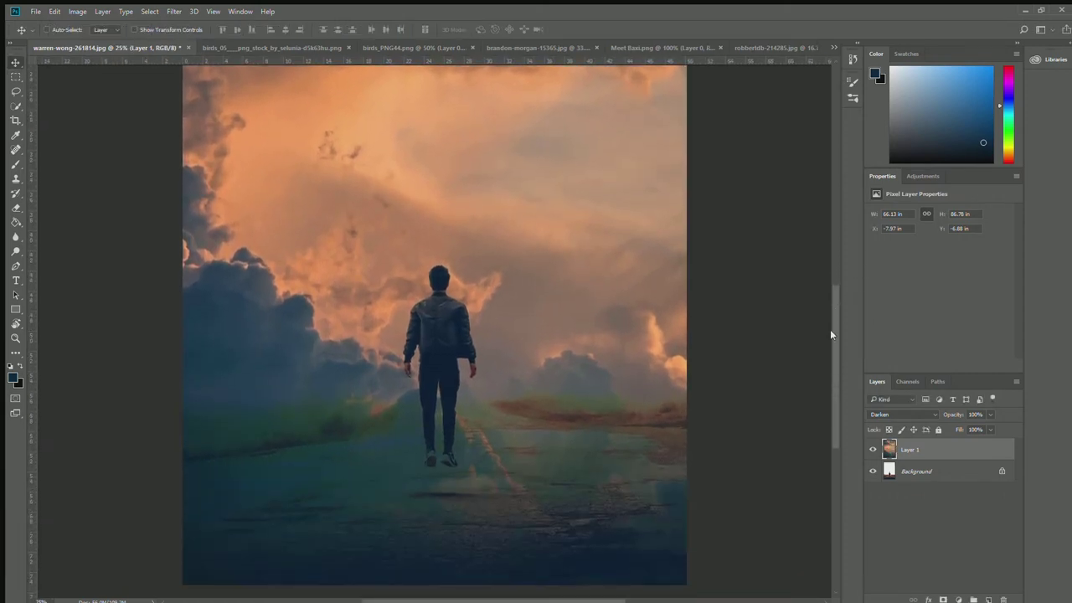
{"action": "key", "text": "e"}
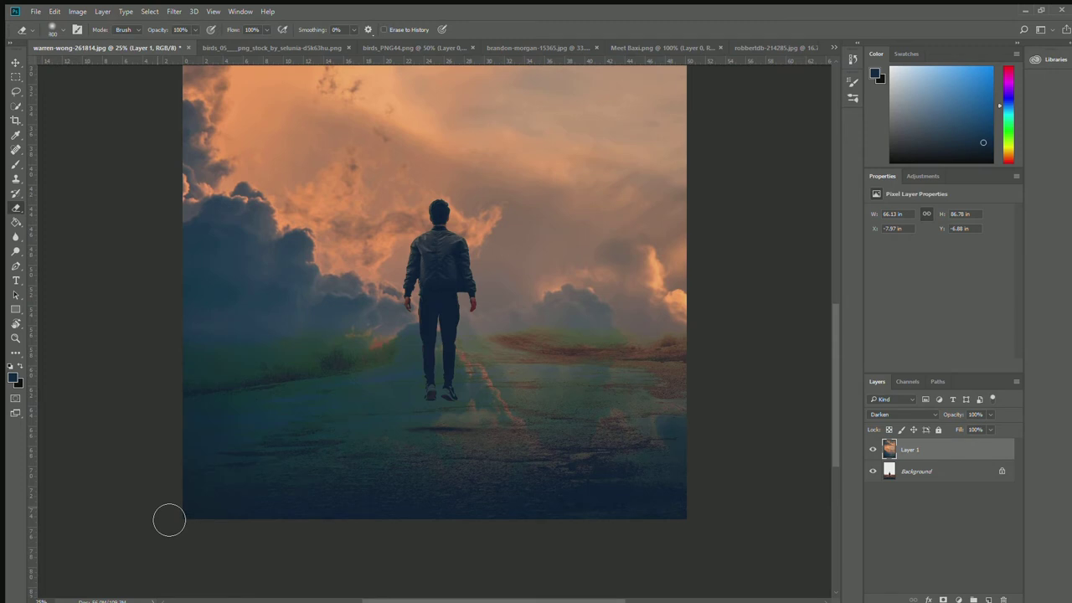
{"action": "key", "text": "bracketright"}
{"action": "key", "text": "bracketright"}
{"action": "key", "text": "bracketright"}
{"action": "left_click_drag", "start_coordinate": [237, 536], "coordinate": [723, 523]}
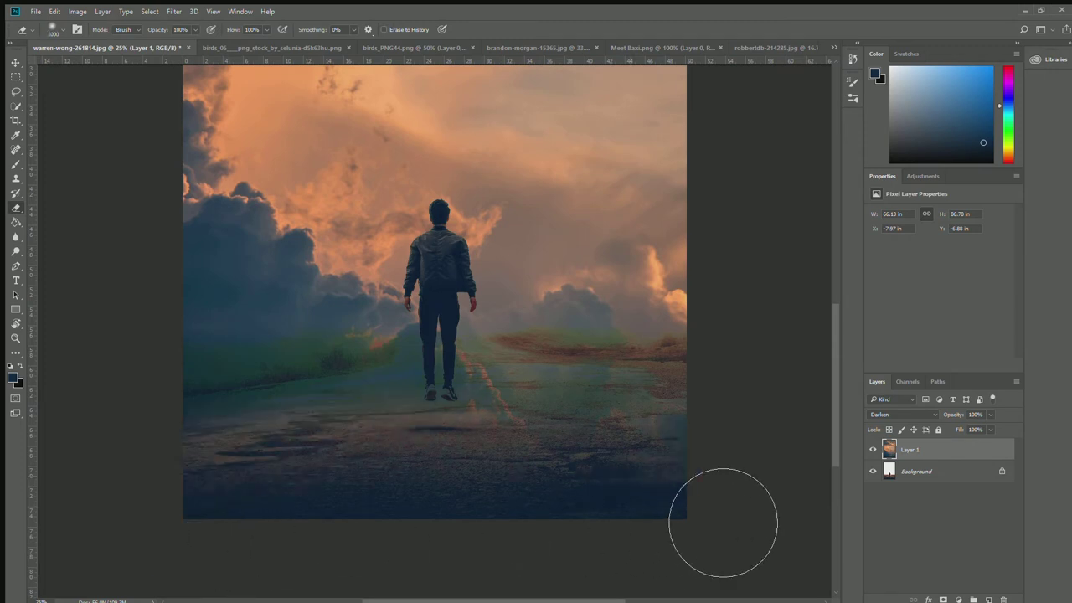
{"action": "left_click_drag", "start_coordinate": [240, 527], "coordinate": [603, 485]}
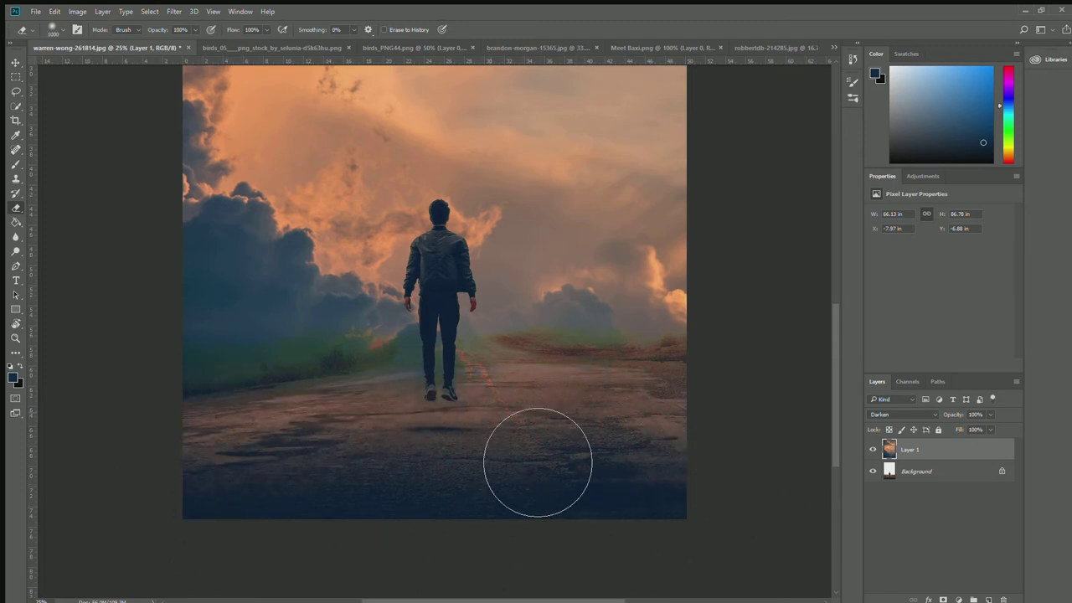
{"action": "left_click_drag", "start_coordinate": [537, 462], "coordinate": [629, 453]}
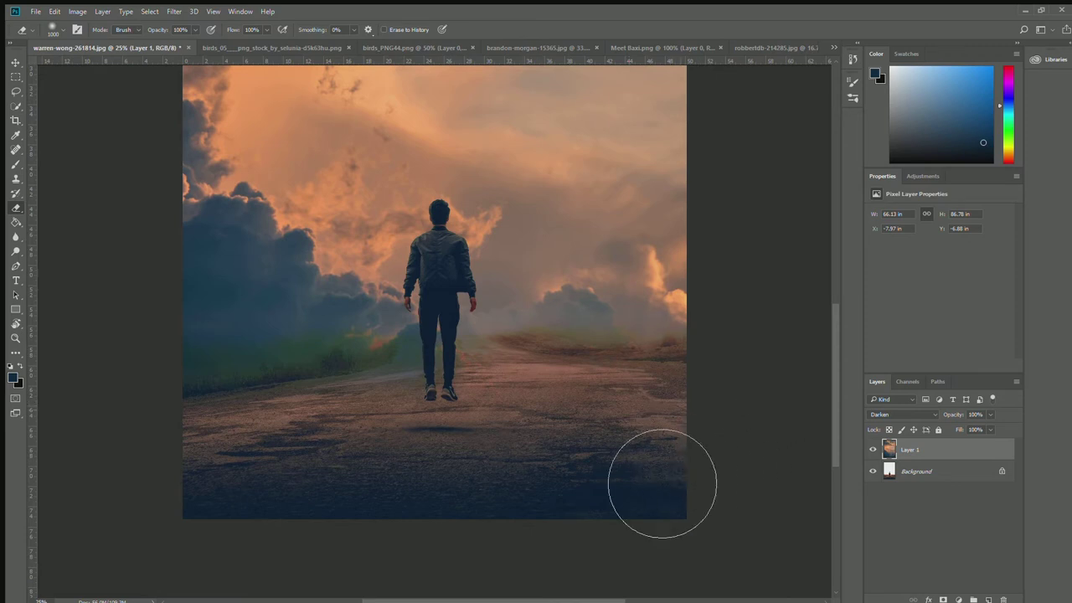
{"action": "left_click_drag", "start_coordinate": [306, 490], "coordinate": [407, 462]}
- With a smaller eraser, remove the cloud tint over the left roadside grass
{"action": "key", "text": "bracketleft"}
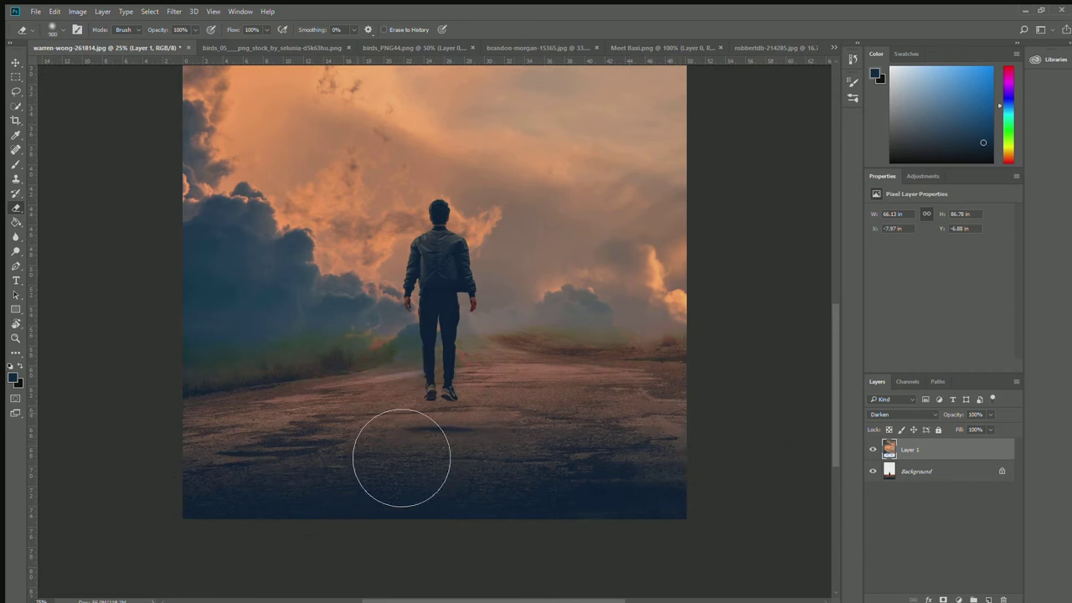
{"action": "key", "text": "bracketleft"}
{"action": "key", "text": "bracketleft"}
{"action": "key", "text": "bracketleft"}
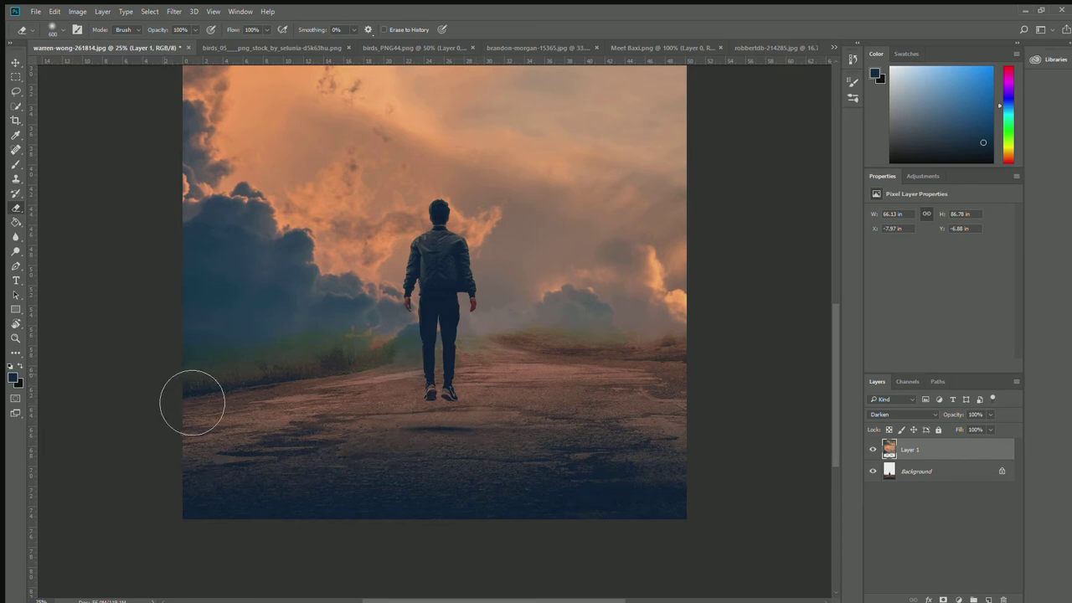
{"action": "left_click_drag", "start_coordinate": [383, 390], "coordinate": [177, 414]}
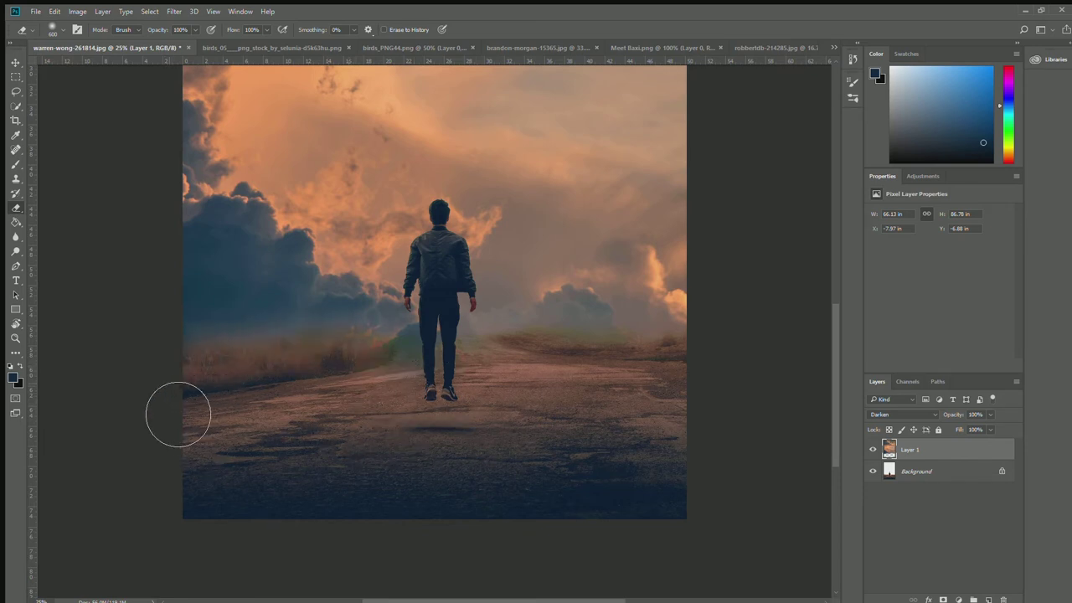
{"action": "key", "text": "ctrl+alt+z"}
{"action": "key", "text": "ctrl+alt+z"}
{"action": "key", "text": "ctrl+shift+z"}
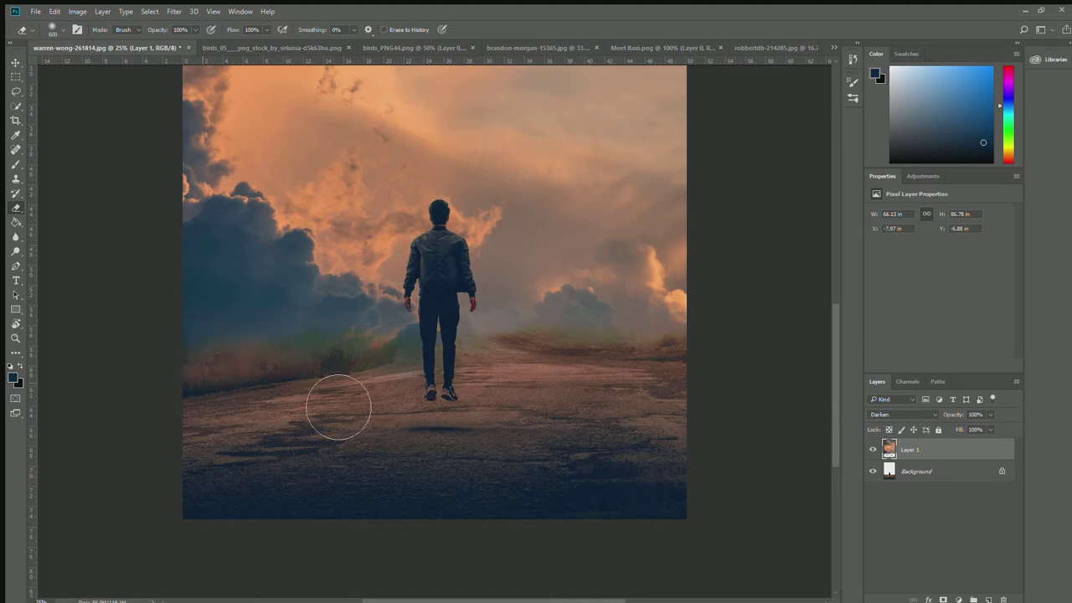
{"action": "key", "text": "ctrl+shift+z"}
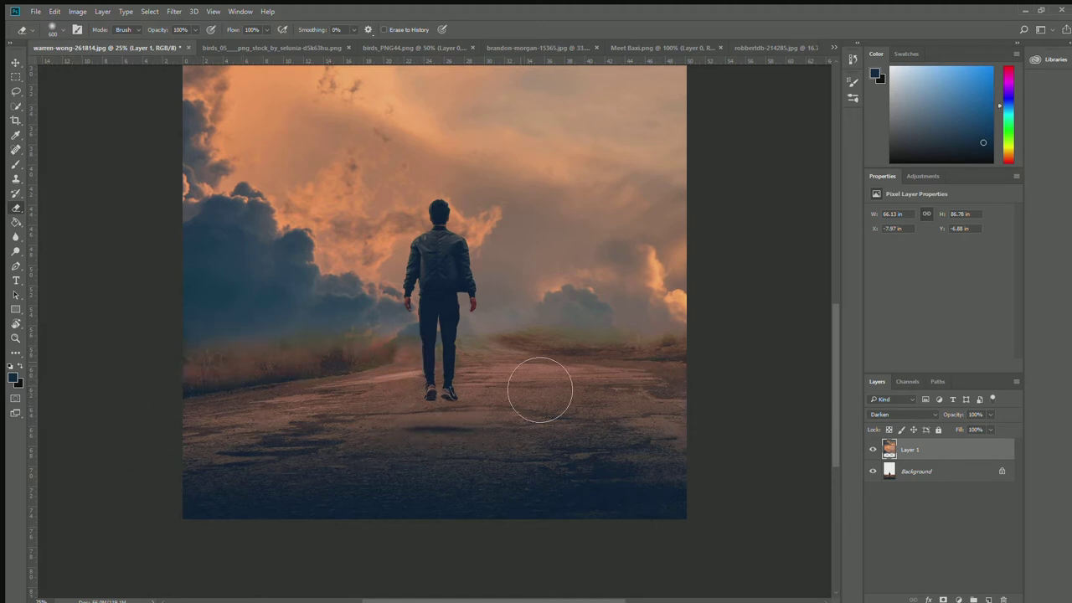
{"action": "key", "text": "ctrl+minus"}
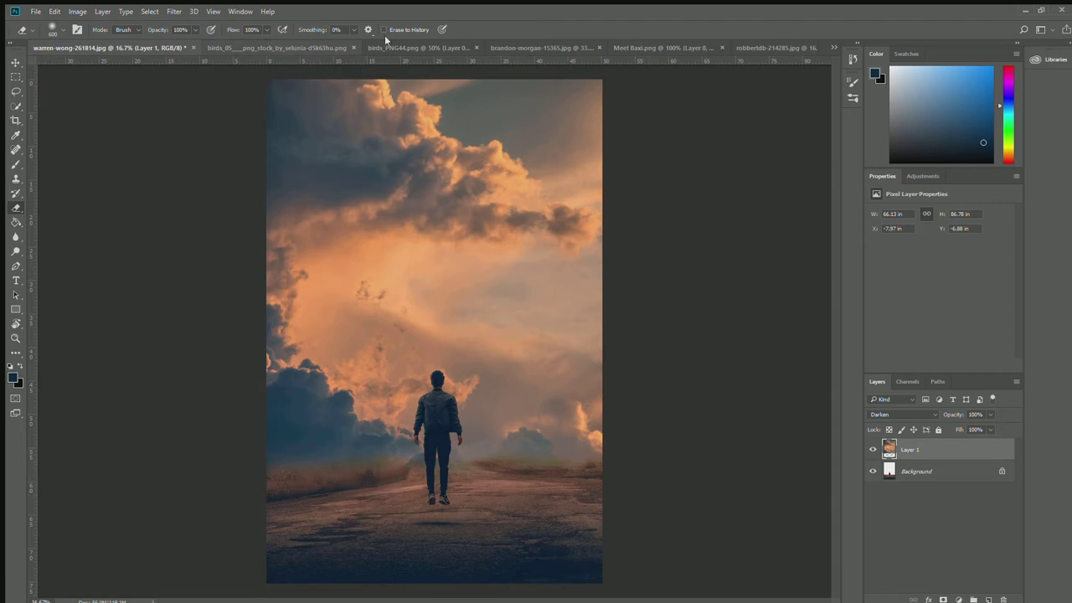
- Paste the lightning storm photo into the road composite as a new layer
{"action": "left_click", "coordinate": [518, 48]}
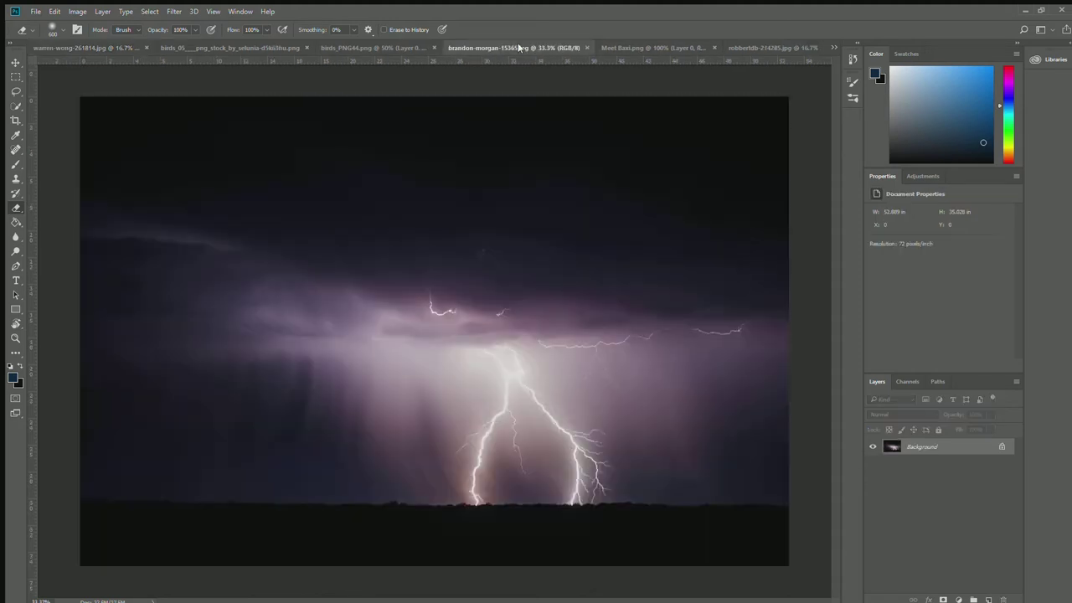
{"action": "left_click", "coordinate": [97, 48]}
{"action": "key", "text": "ctrl+v"}
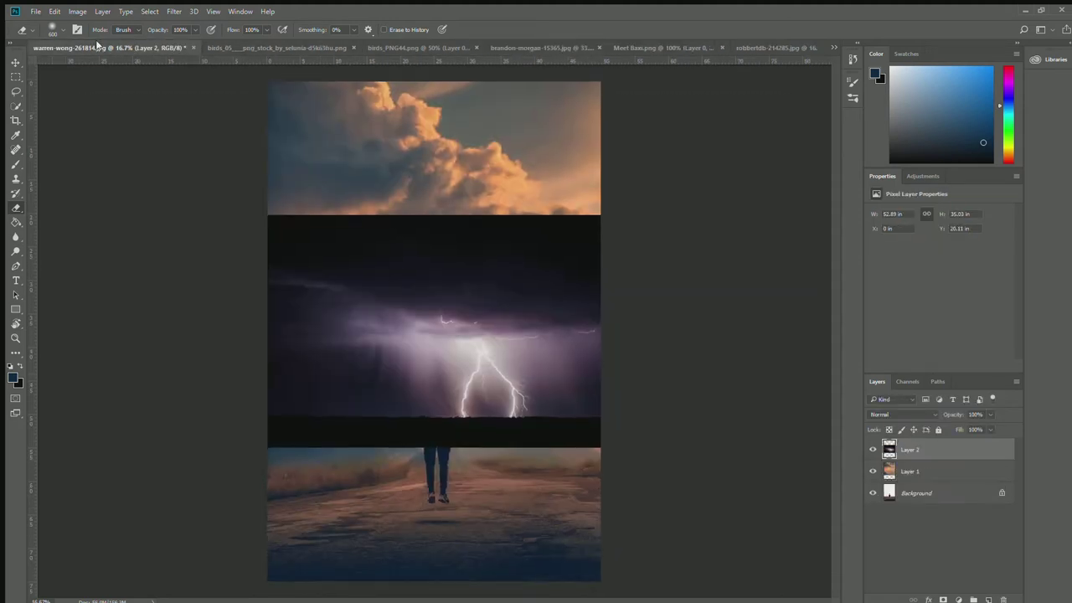
{"action": "key", "text": "ctrl+minus"}
{"action": "key", "text": "ctrl+minus"}
{"action": "key", "text": "ctrl+minus"}
{"action": "key", "text": "ctrl+minus"}
- Enlarge the lightning layer to about 428% and position it over the sky
{"action": "key", "text": "ctrl+t"}
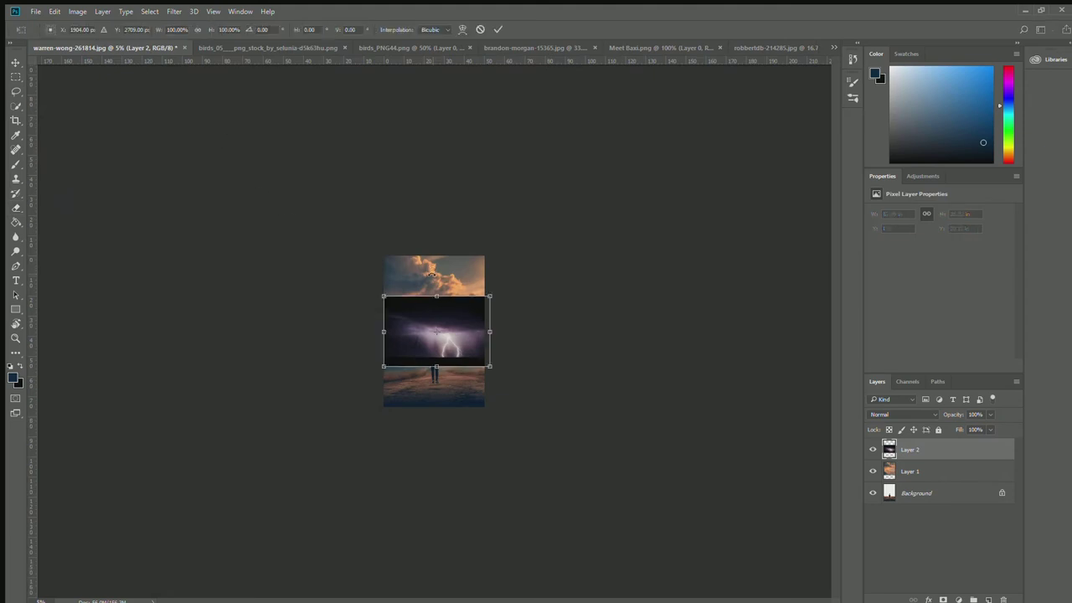
{"action": "left_click_drag", "start_coordinate": [448, 319], "coordinate": [311, 193]}
{"action": "left_click_drag", "start_coordinate": [345, 230], "coordinate": [715, 446]}
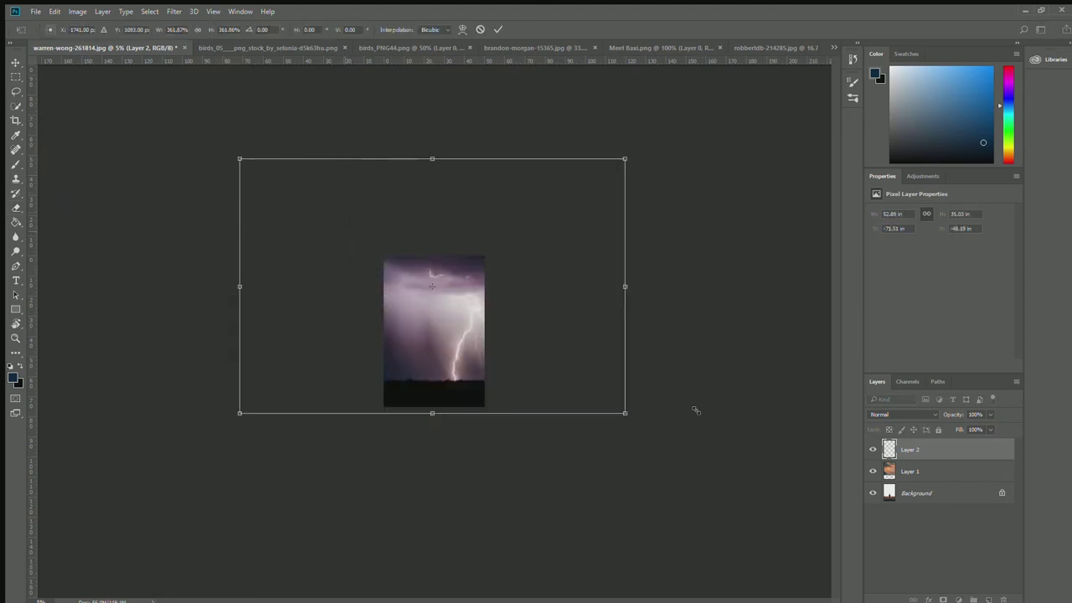
{"action": "left_click_drag", "start_coordinate": [613, 369], "coordinate": [503, 281]}
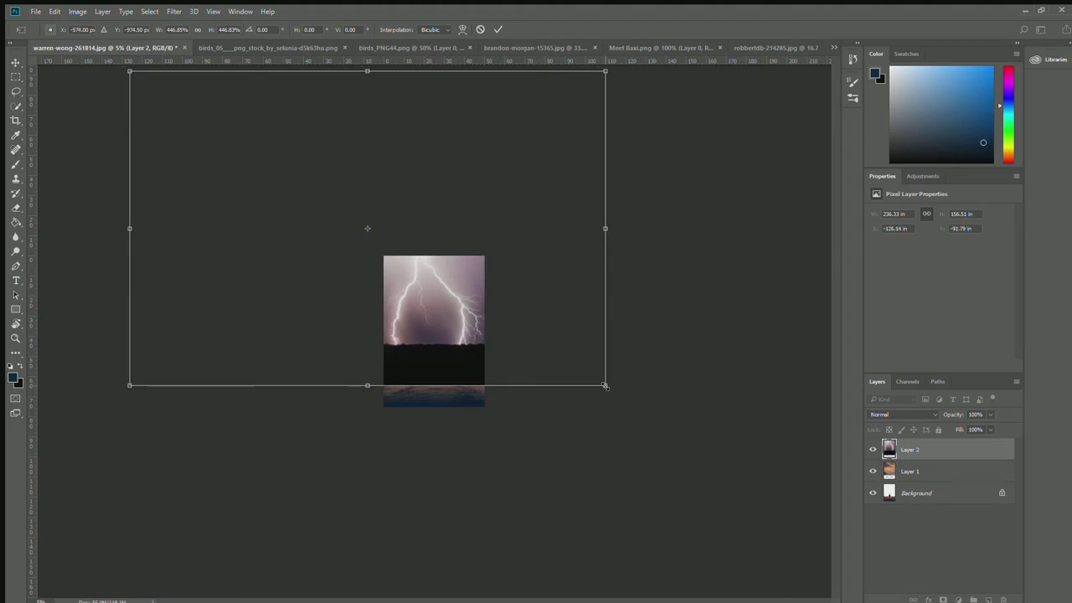
{"action": "left_click_drag", "start_coordinate": [604, 385], "coordinate": [586, 373]}
{"action": "left_click_drag", "start_coordinate": [542, 345], "coordinate": [556, 355]}
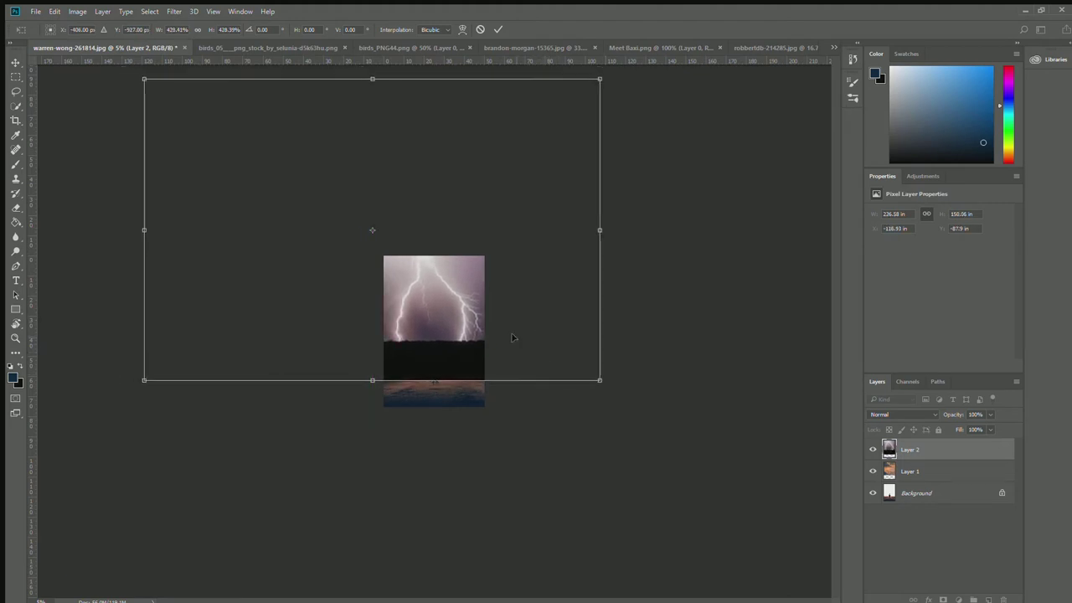
{"action": "key", "text": "Return"}
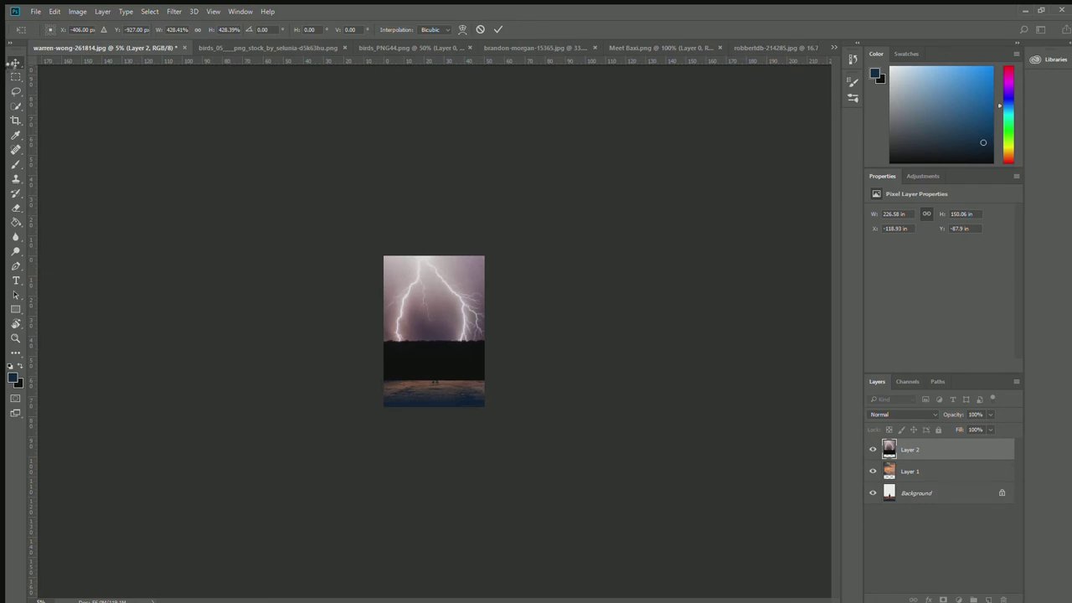
{"action": "key", "text": "ctrl+plus"}
{"action": "key", "text": "ctrl+plus"}
{"action": "key", "text": "ctrl+plus"}
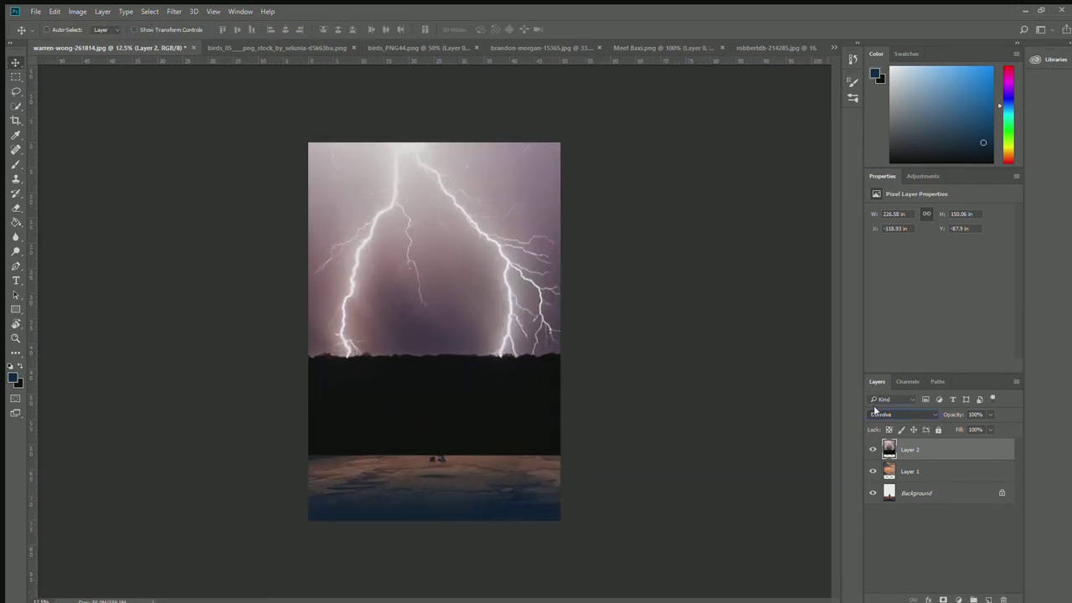
- Cycle Layer 2's blend mode to Soft Light so the lightning glows through the clouds
{"action": "scroll", "coordinate": [875, 411], "scroll_direction": "down", "scroll_amount": 2}
{"action": "scroll", "coordinate": [874, 410], "scroll_direction": "down", "scroll_amount": 1}
{"action": "scroll", "coordinate": [875, 410], "scroll_direction": "down", "scroll_amount": 2}
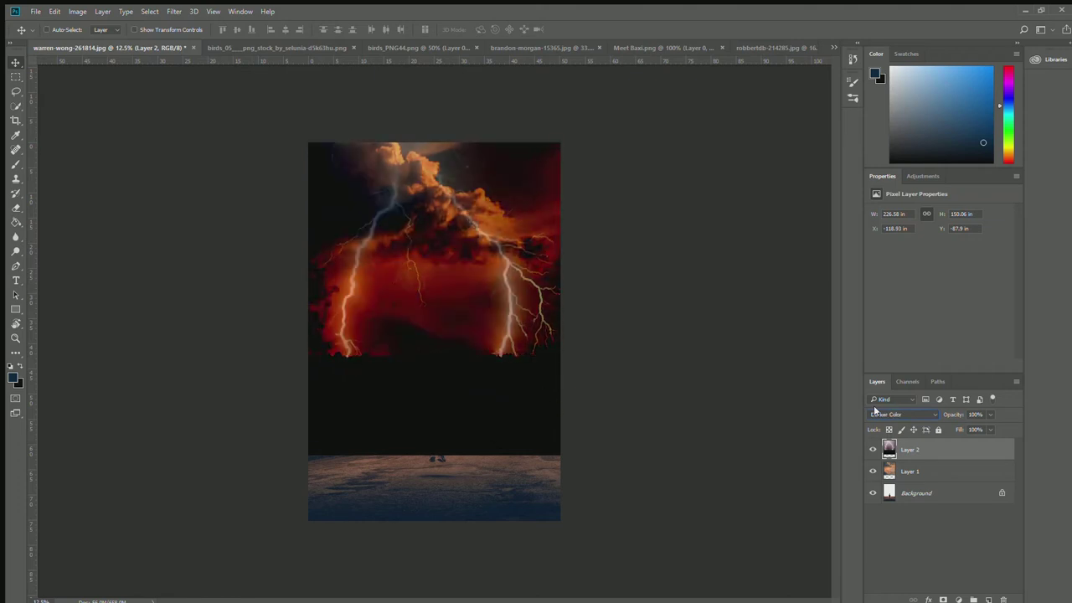
{"action": "scroll", "coordinate": [874, 410], "scroll_direction": "down", "scroll_amount": 2}
{"action": "scroll", "coordinate": [875, 411], "scroll_direction": "down", "scroll_amount": 1}
{"action": "scroll", "coordinate": [875, 411], "scroll_direction": "down", "scroll_amount": 1}
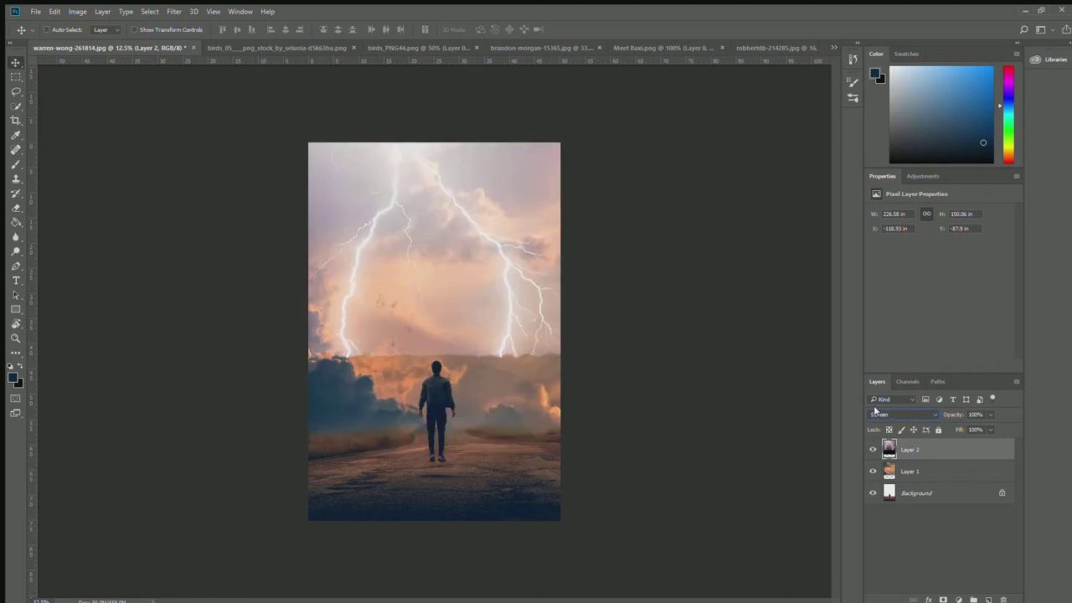
{"action": "scroll", "coordinate": [875, 411], "scroll_direction": "down", "scroll_amount": 1}
{"action": "scroll", "coordinate": [875, 410], "scroll_direction": "down", "scroll_amount": 1}
{"action": "scroll", "coordinate": [875, 410], "scroll_direction": "down", "scroll_amount": 1}
{"action": "scroll", "coordinate": [875, 410], "scroll_direction": "down", "scroll_amount": 1}
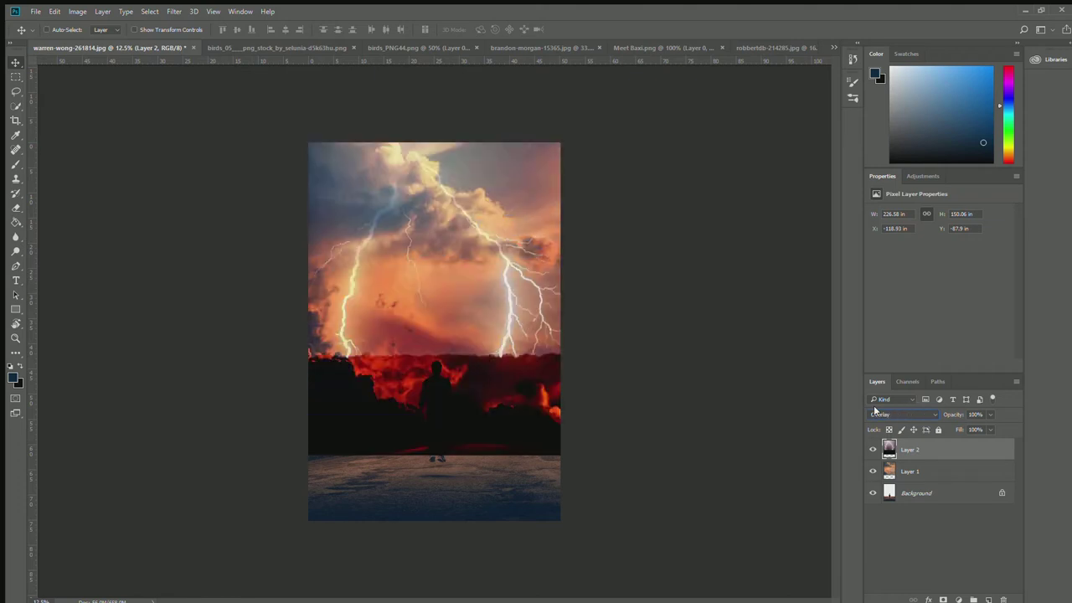
{"action": "scroll", "coordinate": [875, 410], "scroll_direction": "down", "scroll_amount": 1}
{"action": "key", "text": "ctrl+plus"}
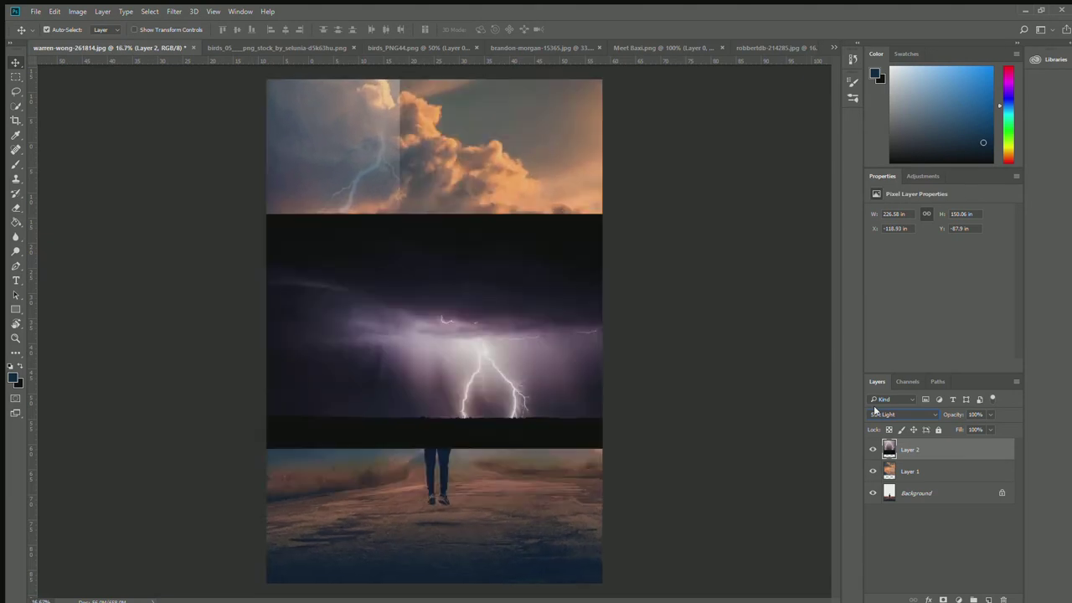
{"action": "left_click", "coordinate": [14, 207]}
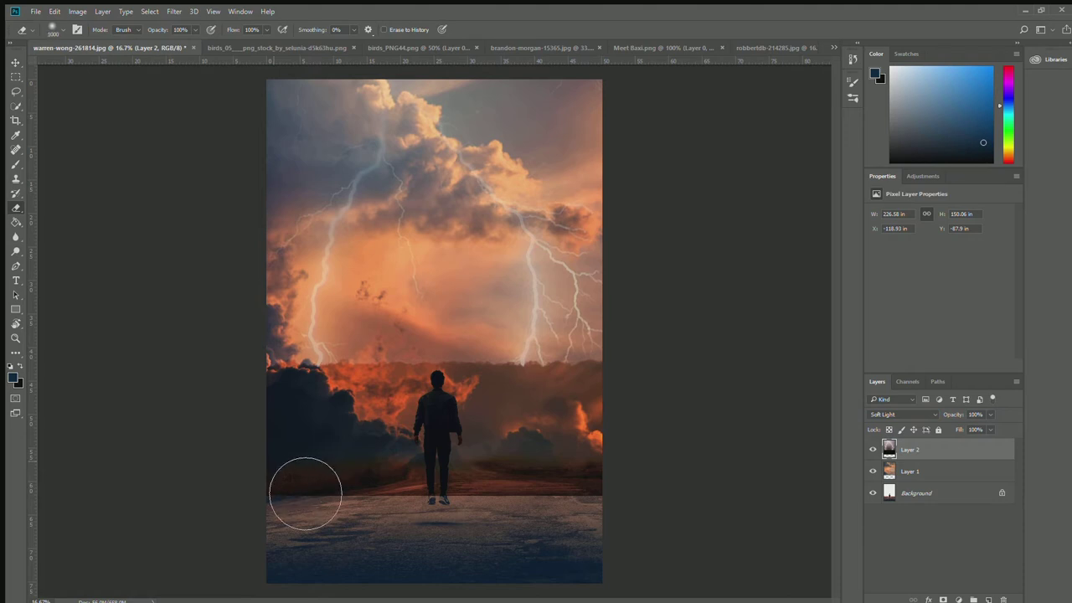
- Erase Layer 2's hard lower edge, the orange horizon band, and the left lightning bolt
{"action": "mouse_move", "coordinate": [285, 498]}
{"action": "left_mouse_down"}
{"action": "mouse_move", "coordinate": [760, 493]}
{"action": "mouse_move", "coordinate": [268, 541]}
{"action": "left_mouse_up"}
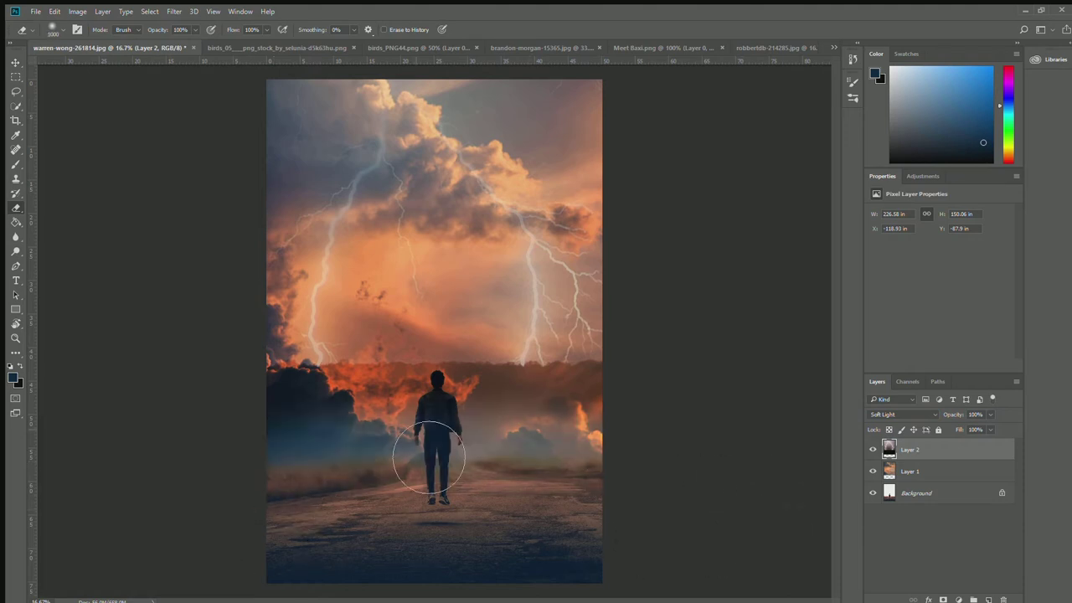
{"action": "mouse_move", "coordinate": [655, 450]}
{"action": "left_mouse_down"}
{"action": "mouse_move", "coordinate": [526, 438]}
{"action": "mouse_move", "coordinate": [490, 411]}
{"action": "mouse_move", "coordinate": [824, 443]}
{"action": "left_mouse_up"}
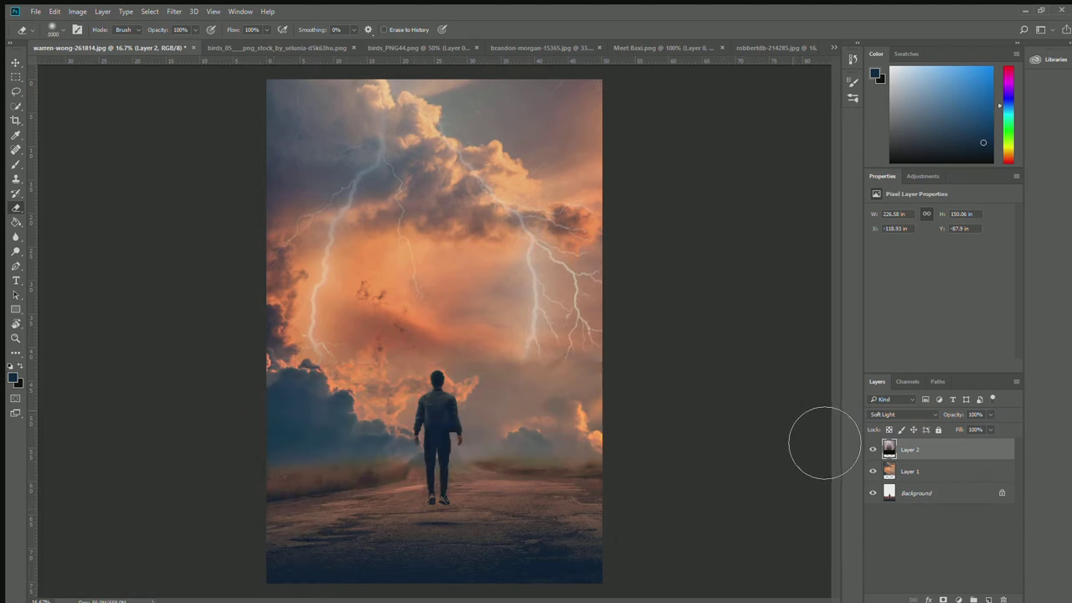
{"action": "left_click_drag", "start_coordinate": [289, 335], "coordinate": [318, 268]}
{"action": "mouse_move", "coordinate": [377, 293]}
{"action": "left_mouse_down"}
{"action": "mouse_move", "coordinate": [346, 322]}
{"action": "mouse_move", "coordinate": [299, 275]}
{"action": "mouse_move", "coordinate": [287, 280]}
{"action": "mouse_move", "coordinate": [347, 292]}
{"action": "mouse_move", "coordinate": [390, 378]}
{"action": "left_mouse_up"}
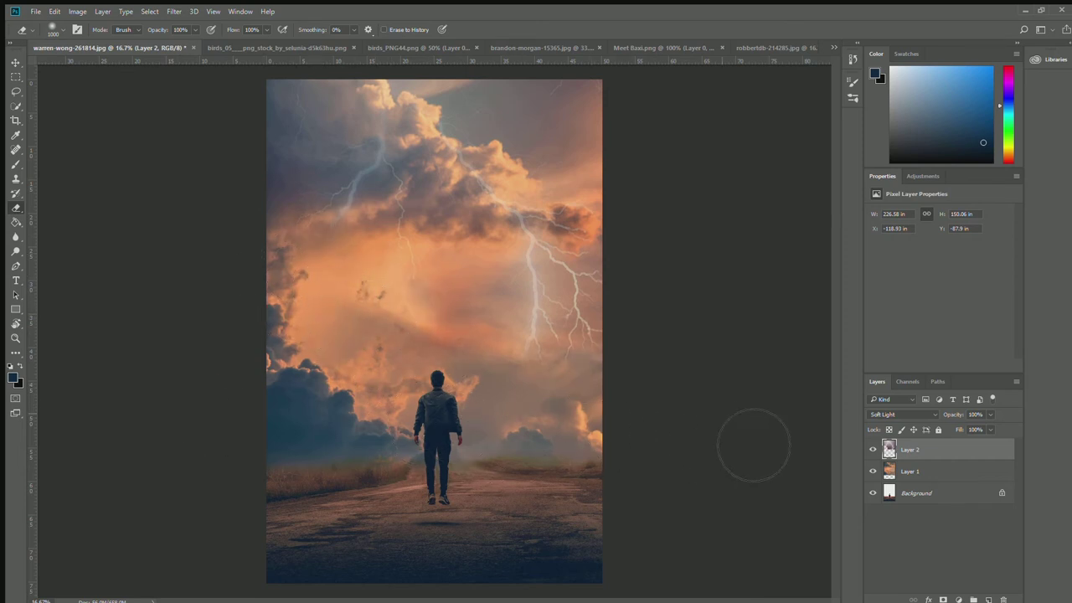
- Drag the birds_05 flock image into the road composite as a new layer
{"action": "left_click", "coordinate": [15, 63]}
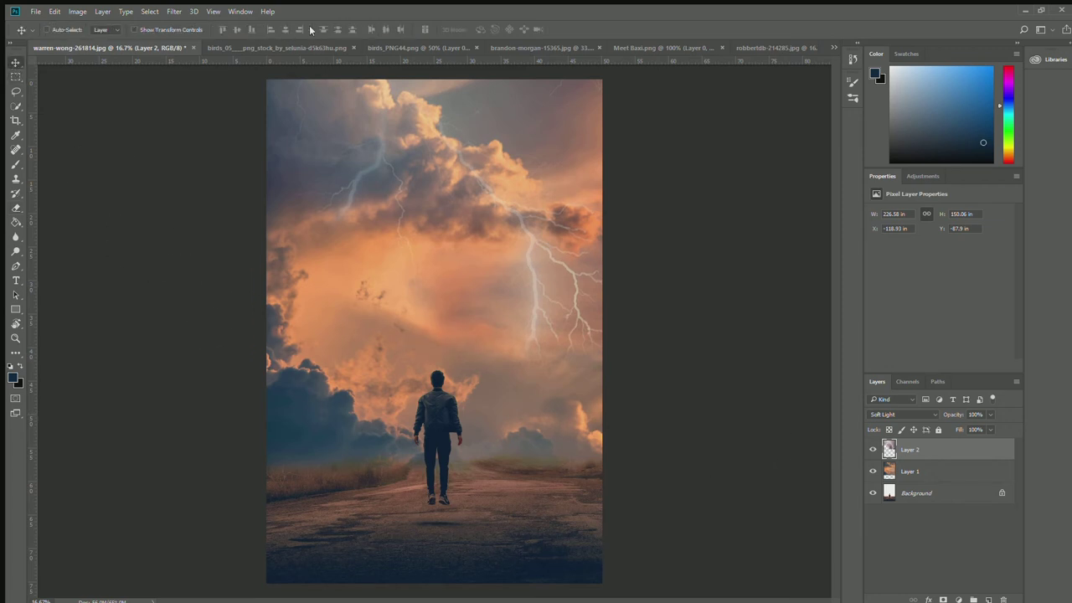
{"action": "left_click", "coordinate": [394, 48]}
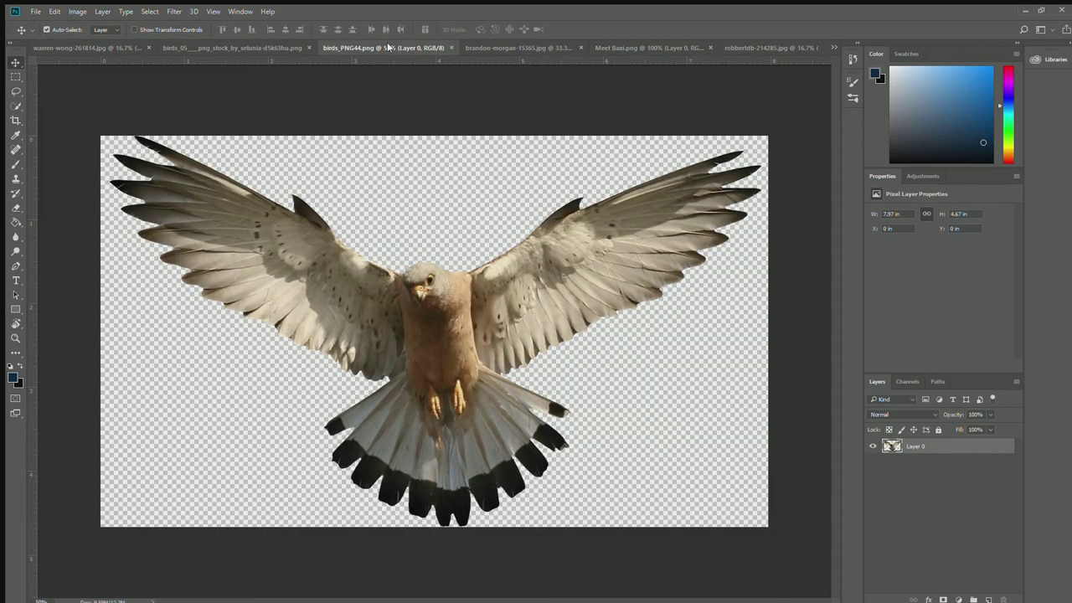
{"action": "left_click", "coordinate": [276, 42]}
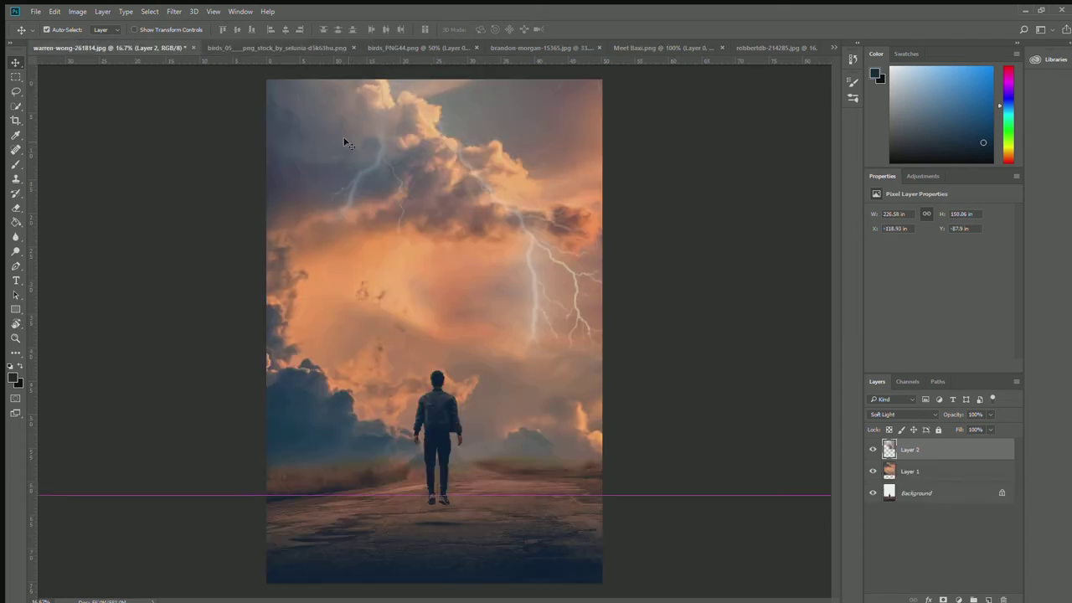
{"action": "left_click_drag", "start_coordinate": [72, 35], "coordinate": [557, 341]}
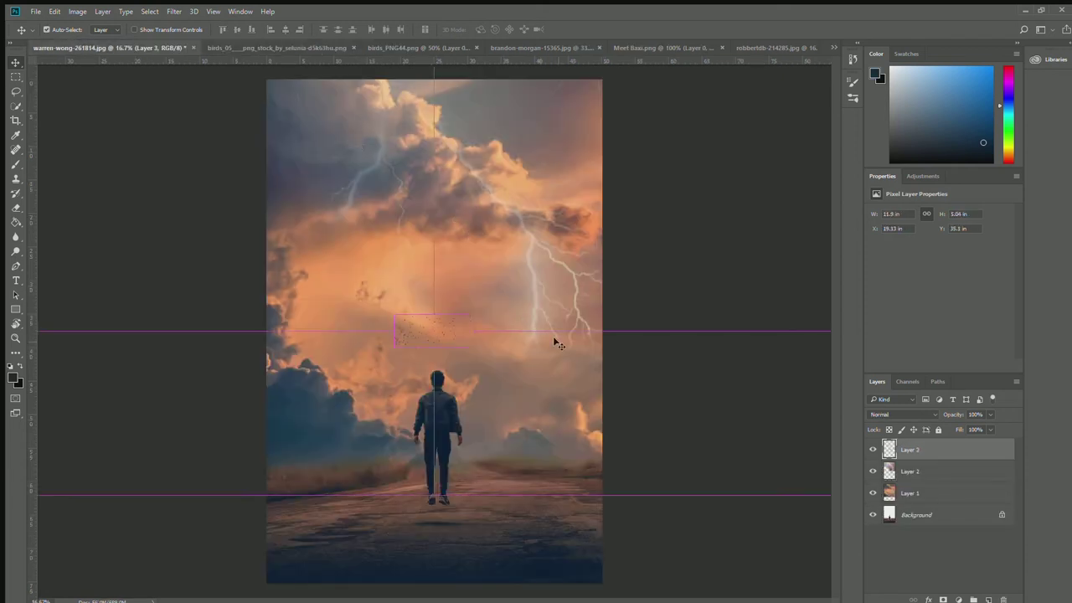
- Enlarge the flock to about 344% and spread it across the sky around the man
{"action": "key", "text": "ctrl+t"}
{"action": "left_click_drag", "start_coordinate": [476, 311], "coordinate": [631, 241]}
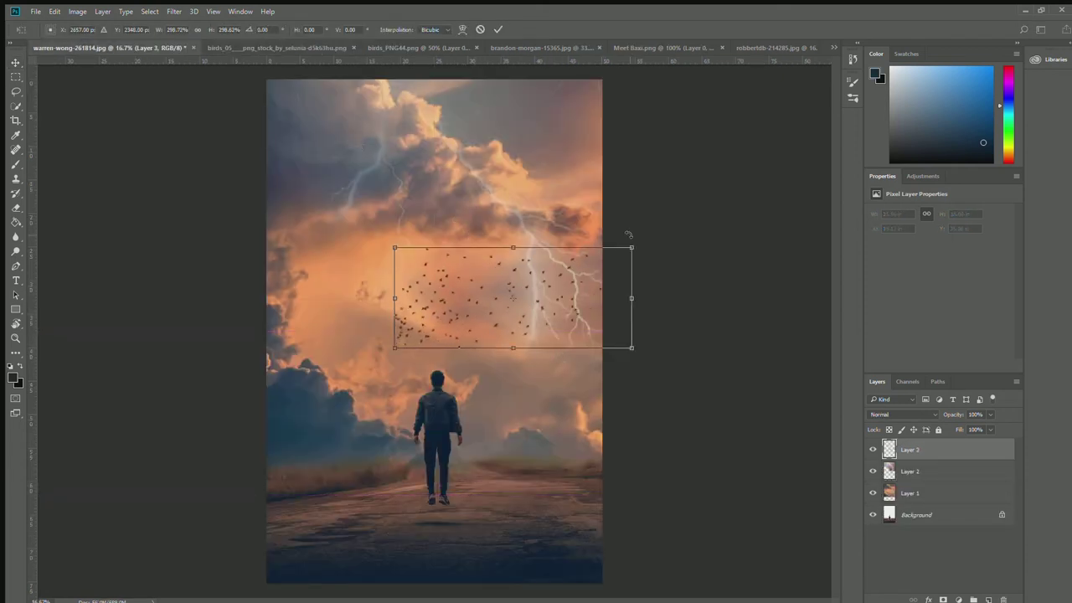
{"action": "mouse_move", "coordinate": [561, 295]}
{"action": "left_mouse_down"}
{"action": "mouse_move", "coordinate": [492, 372]}
{"action": "mouse_move", "coordinate": [469, 373]}
{"action": "left_mouse_up"}
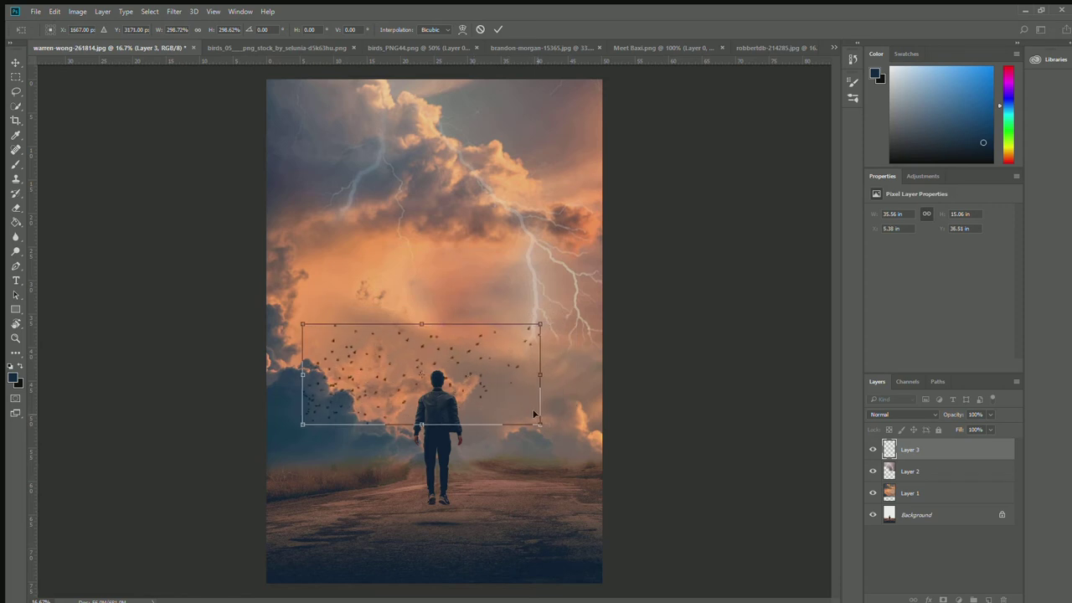
{"action": "mouse_move", "coordinate": [540, 425]}
{"action": "left_mouse_down"}
{"action": "mouse_move", "coordinate": [578, 441]}
{"action": "mouse_move", "coordinate": [526, 412]}
{"action": "left_mouse_up"}
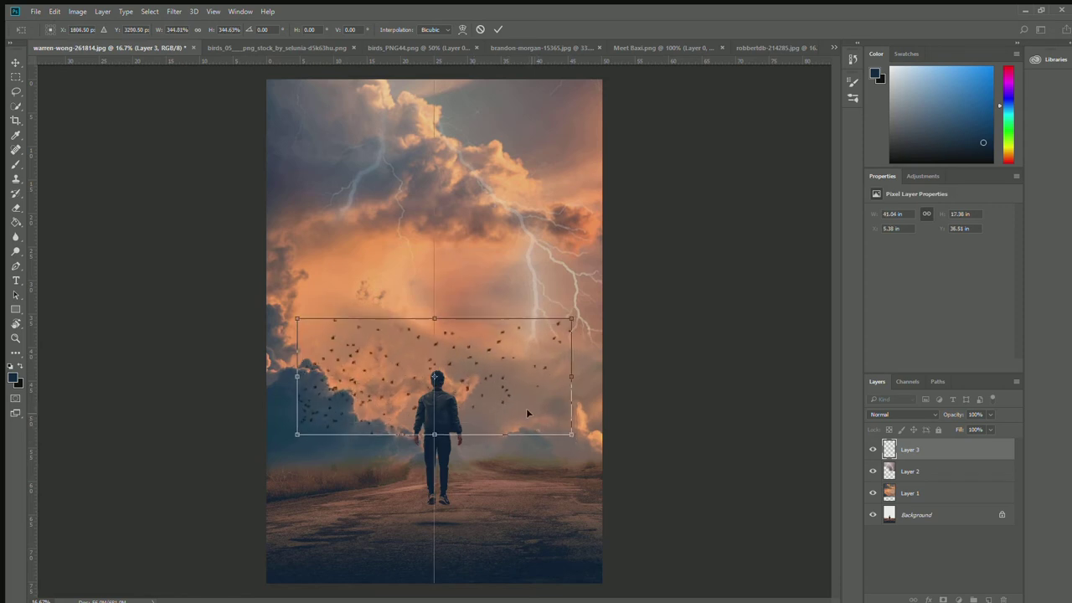
{"action": "left_click", "coordinate": [15, 63]}
{"action": "key", "text": "ctrl+plus"}
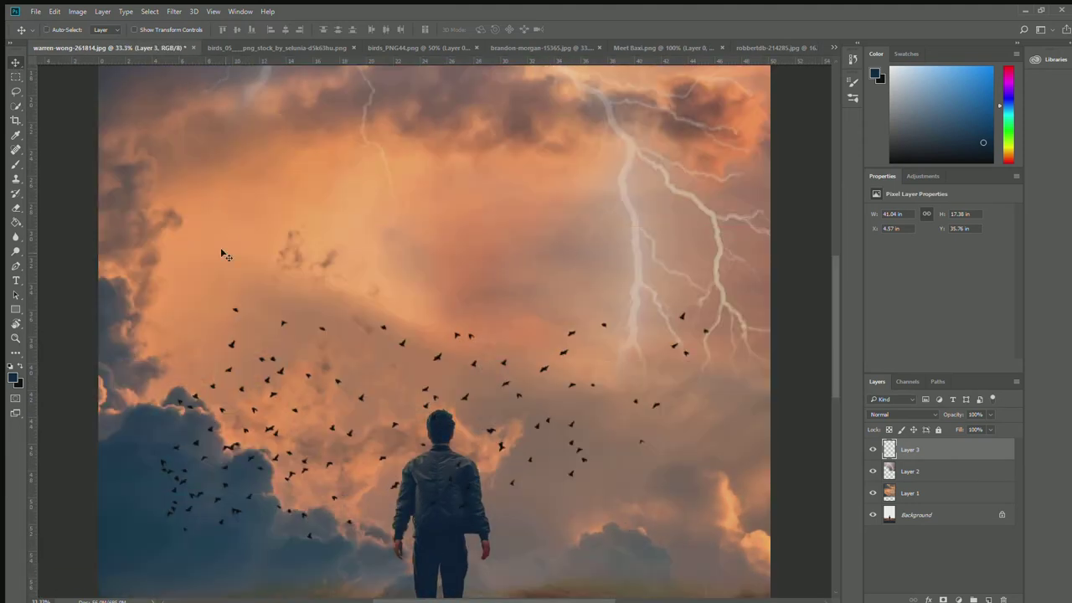
- Erase the Layer 3 birds overlapping the man's jacket and head
{"action": "key", "text": "e"}
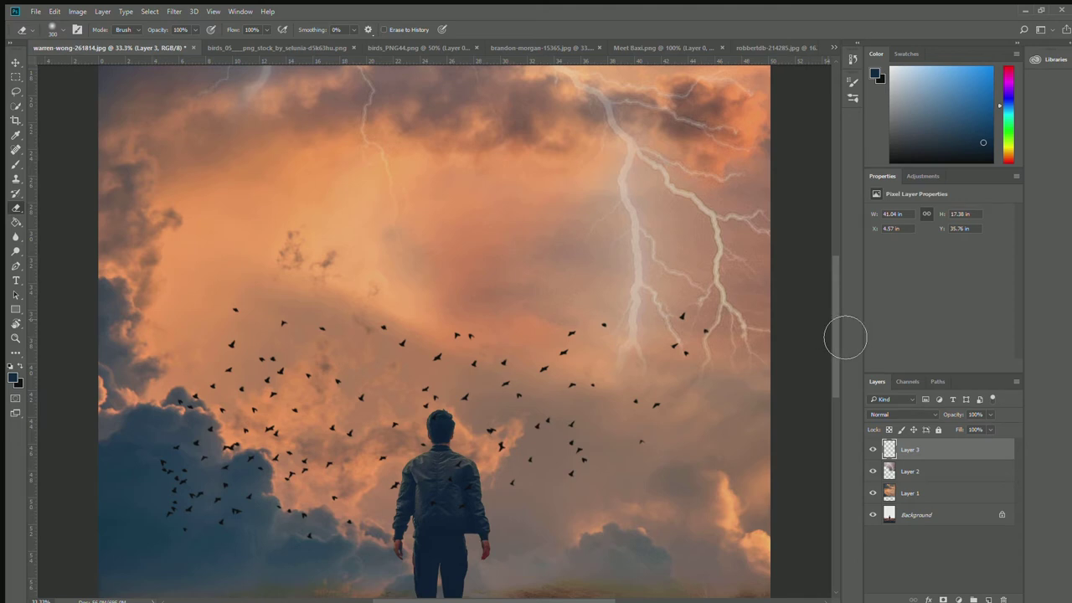
{"action": "left_click_drag", "start_coordinate": [831, 321], "coordinate": [831, 367]}
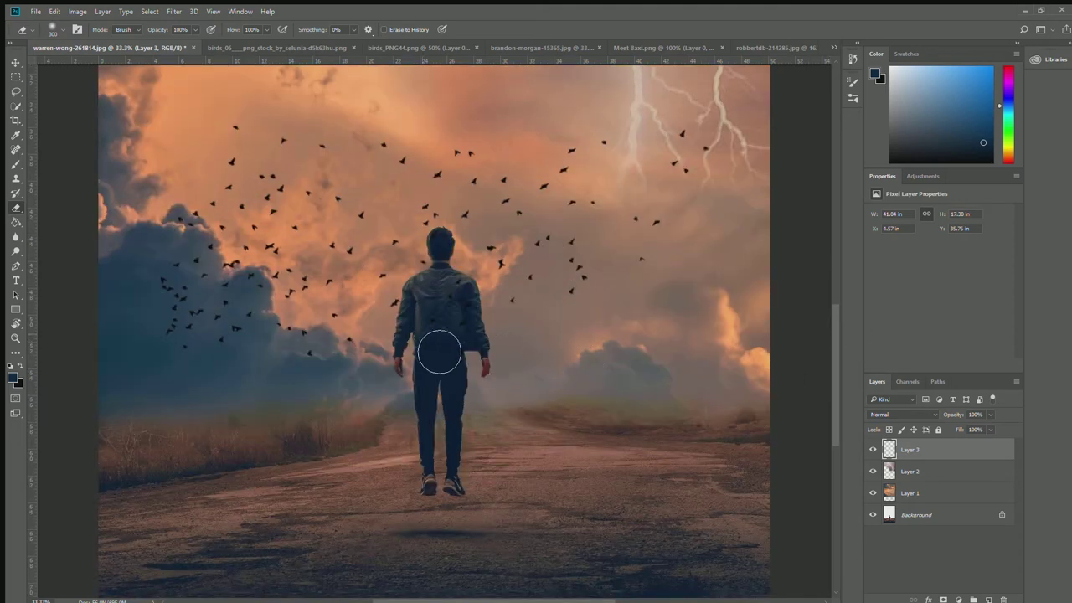
{"action": "mouse_move", "coordinate": [461, 321]}
{"action": "left_mouse_down"}
{"action": "mouse_move", "coordinate": [467, 307]}
{"action": "mouse_move", "coordinate": [424, 318]}
{"action": "mouse_move", "coordinate": [455, 290]}
{"action": "mouse_move", "coordinate": [464, 237]}
{"action": "left_mouse_up"}
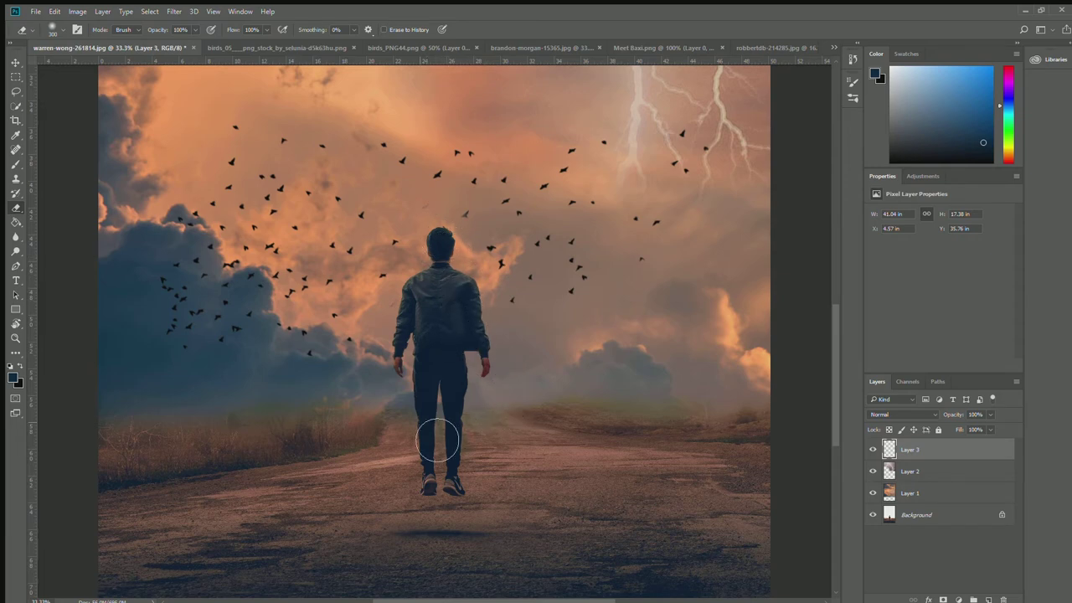
{"action": "key", "text": "ctrl+minus"}
{"action": "key", "text": "ctrl+minus"}
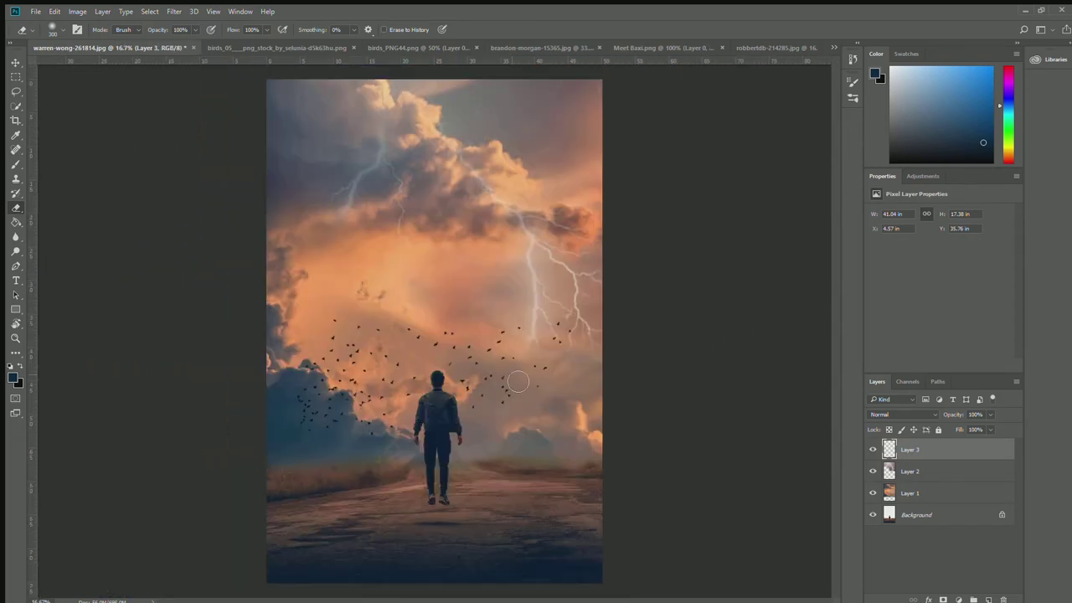
- Bring in the birds_PNG44 hawk, scale it to about 143%, and place it above the man
{"action": "left_click", "coordinate": [409, 47]}
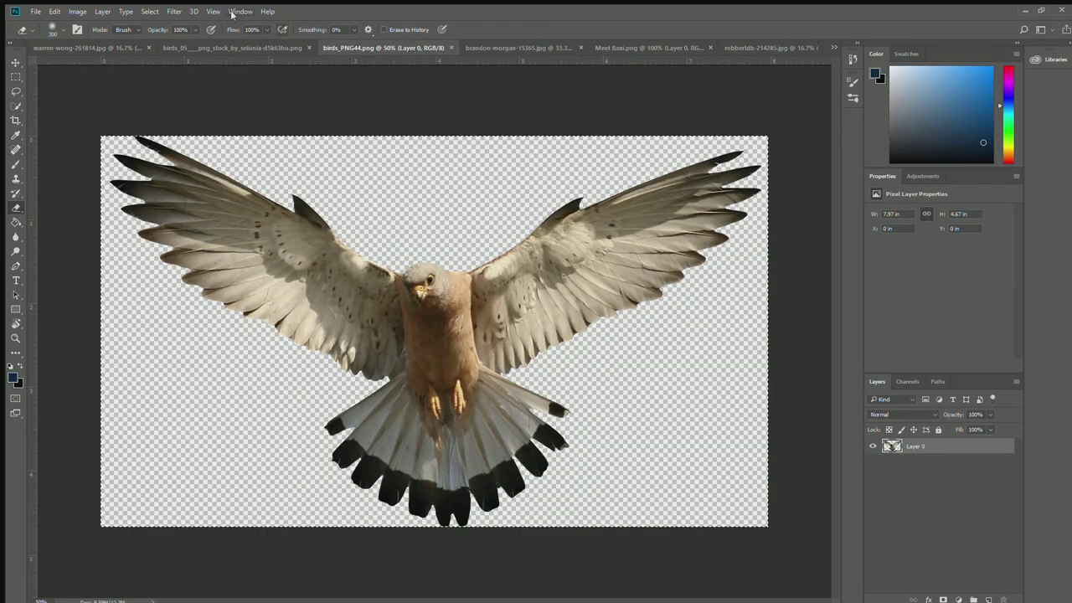
{"action": "left_click", "coordinate": [49, 47]}
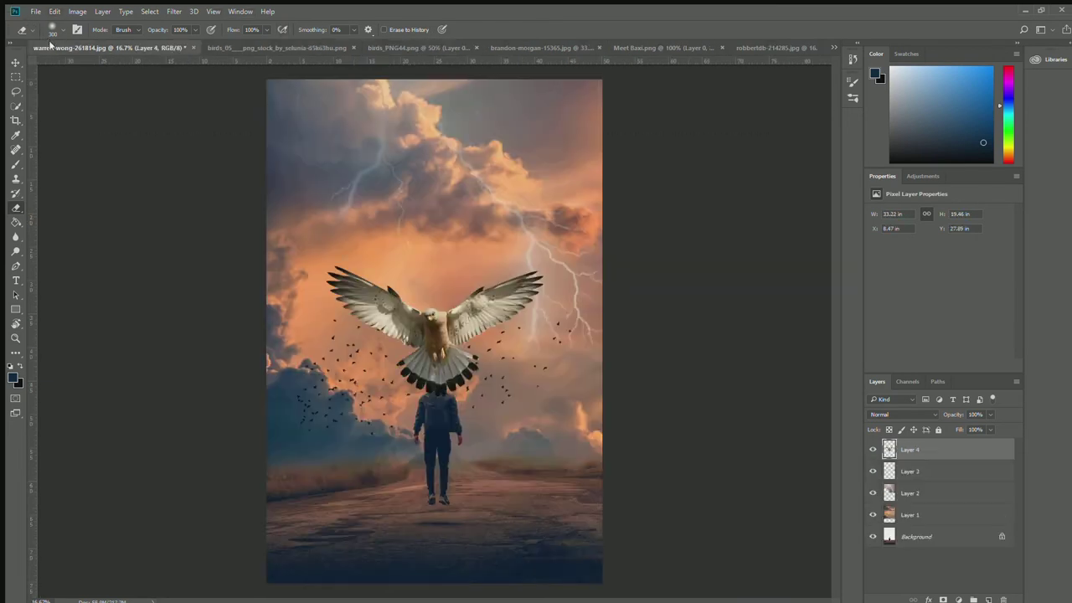
{"action": "key", "text": "ctrl+t"}
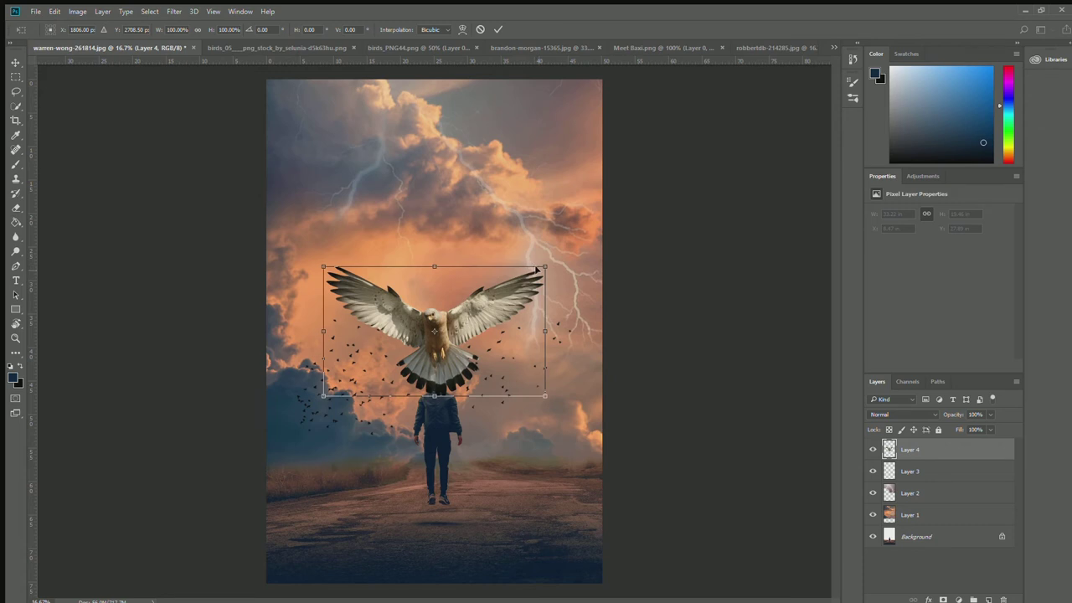
{"action": "left_click_drag", "start_coordinate": [544, 265], "coordinate": [612, 227]}
{"action": "mouse_move", "coordinate": [529, 311]}
{"action": "left_mouse_down"}
{"action": "mouse_move", "coordinate": [482, 307]}
{"action": "mouse_move", "coordinate": [491, 307]}
{"action": "left_mouse_up"}
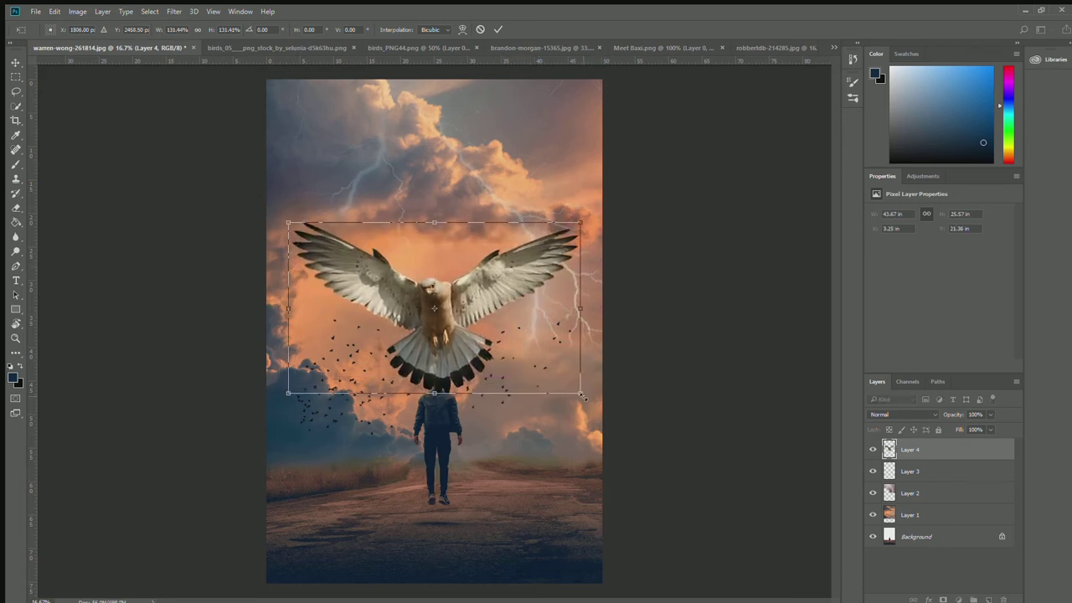
{"action": "mouse_move", "coordinate": [576, 391]}
{"action": "left_mouse_down"}
{"action": "mouse_move", "coordinate": [605, 407]}
{"action": "mouse_move", "coordinate": [594, 403]}
{"action": "left_mouse_up"}
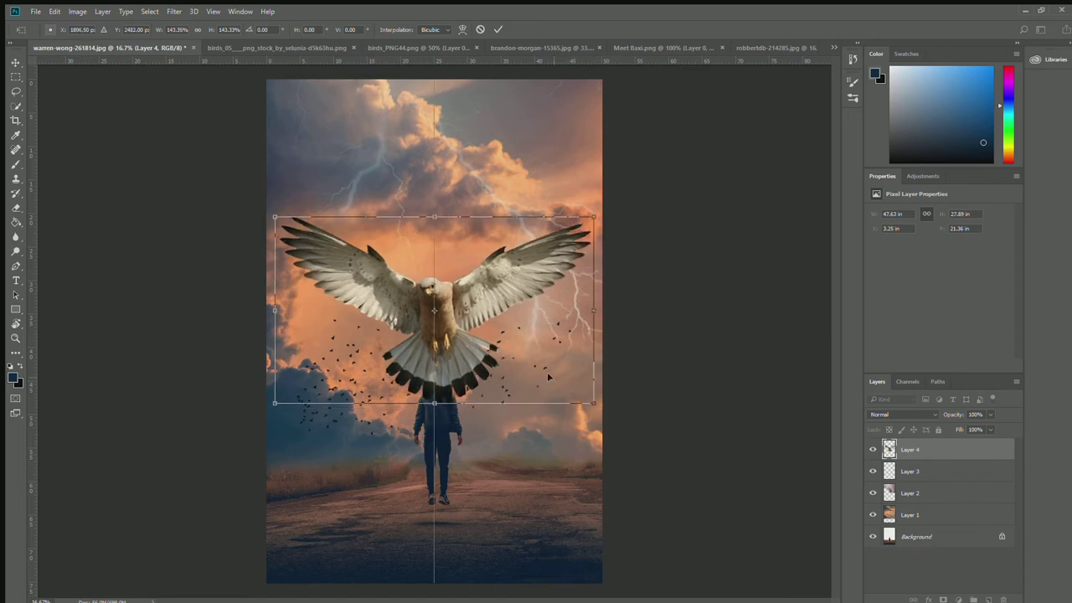
{"action": "key", "text": "Return"}
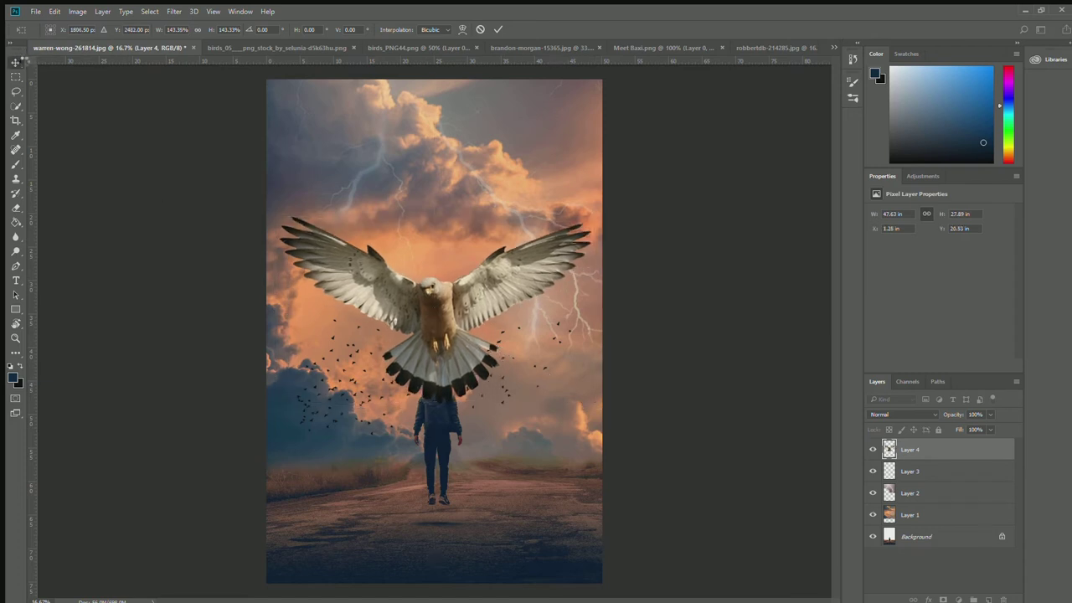
{"action": "key", "text": "ctrl+plus"}
{"action": "key", "text": "ctrl+plus"}
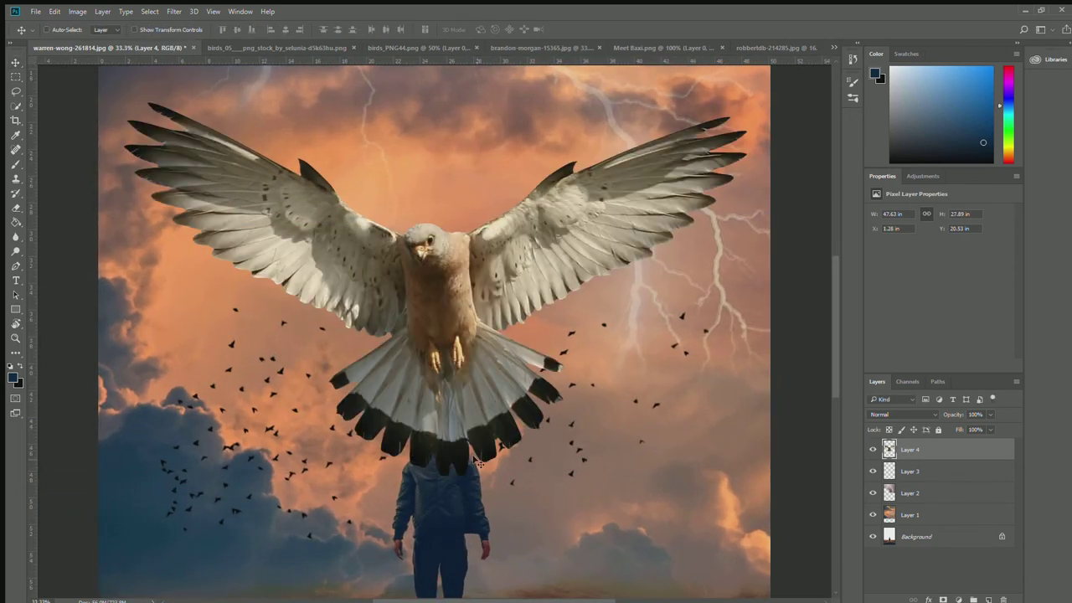
- Erase the hawk's tail feathers and smudges covering the man's head
{"action": "key", "text": "e"}
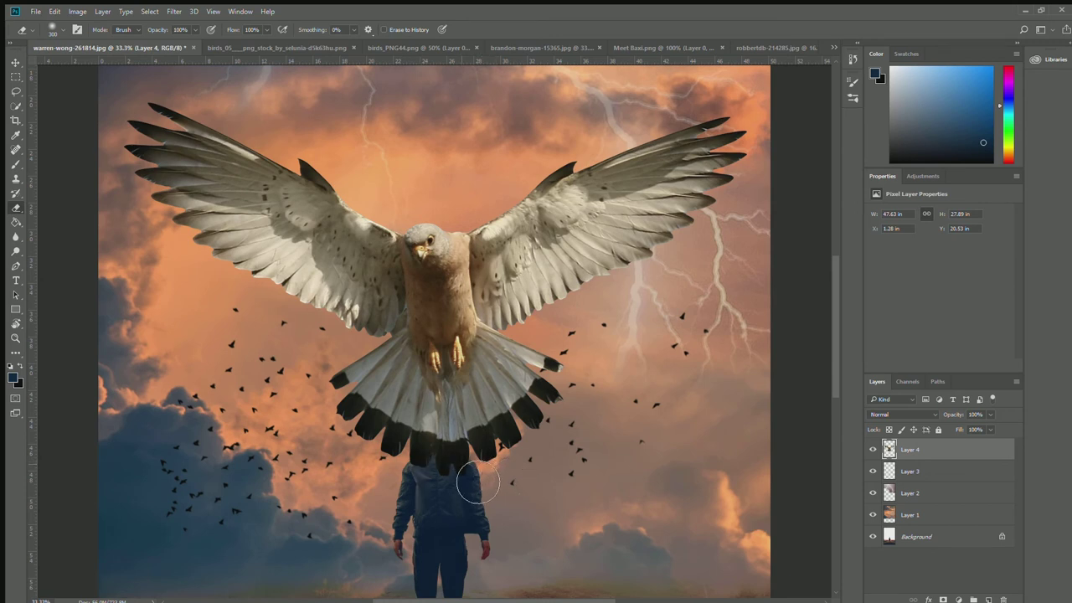
{"action": "mouse_move", "coordinate": [477, 483]}
{"action": "left_mouse_down"}
{"action": "mouse_move", "coordinate": [433, 478]}
{"action": "mouse_move", "coordinate": [443, 431]}
{"action": "mouse_move", "coordinate": [503, 436]}
{"action": "mouse_move", "coordinate": [410, 469]}
{"action": "mouse_move", "coordinate": [499, 476]}
{"action": "mouse_move", "coordinate": [504, 433]}
{"action": "left_mouse_up"}
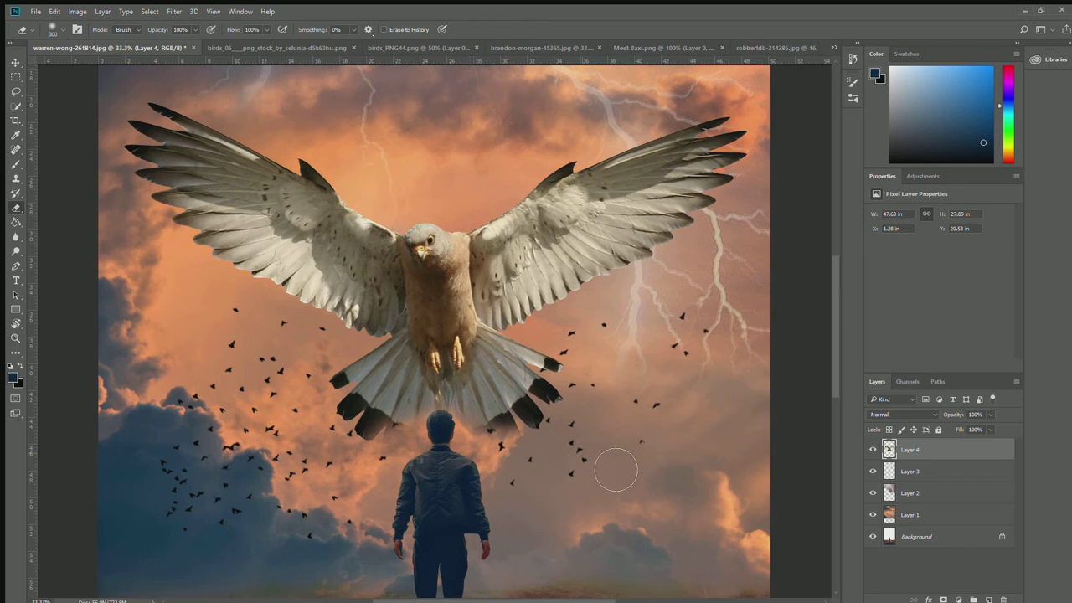
{"action": "mouse_move", "coordinate": [442, 442]}
{"action": "left_mouse_down"}
{"action": "mouse_move", "coordinate": [591, 444]}
{"action": "mouse_move", "coordinate": [433, 461]}
{"action": "mouse_move", "coordinate": [368, 429]}
{"action": "mouse_move", "coordinate": [446, 465]}
{"action": "left_mouse_up"}
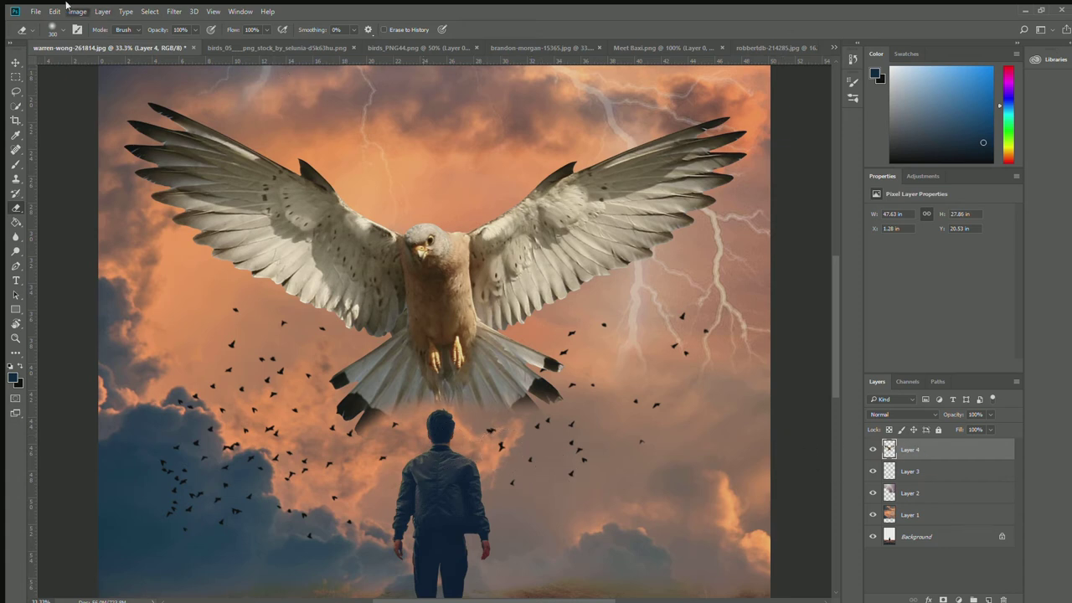
- Warm the hawk layer to a golden-orange tone matching the sunset sky
{"action": "key", "text": "i"}
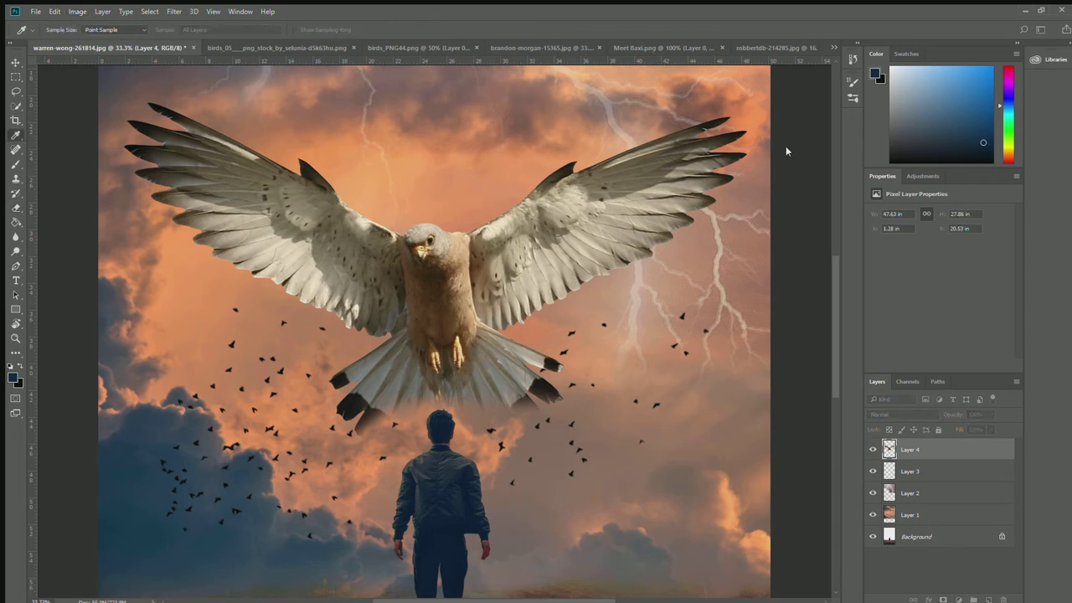
{"action": "key", "text": "ctrl+z"}
{"action": "key", "text": "e"}
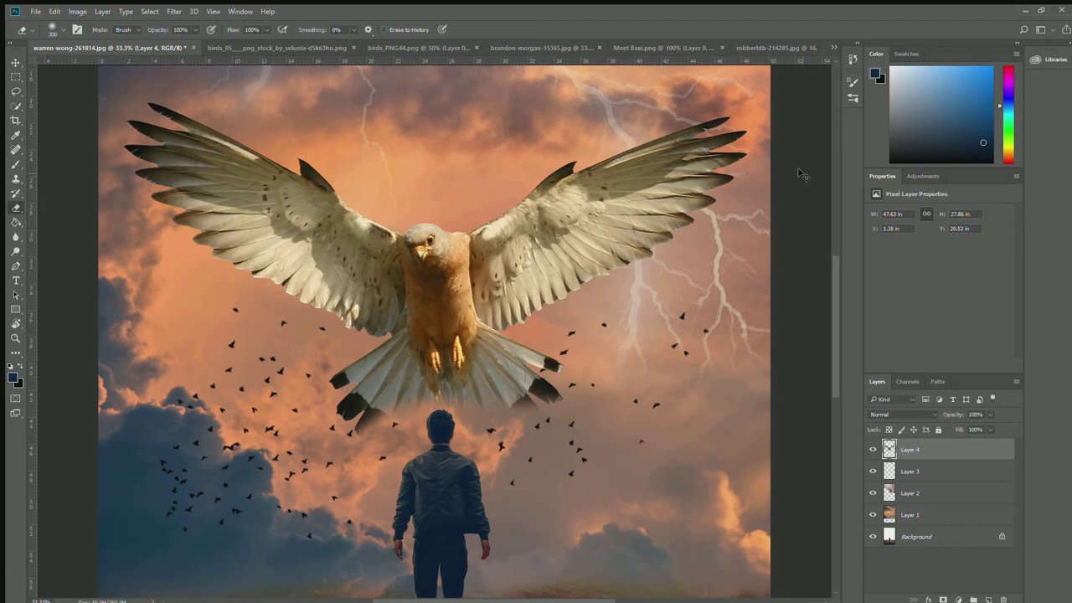
{"action": "key", "text": "ctrl+minus"}
{"action": "key", "text": "ctrl+minus"}
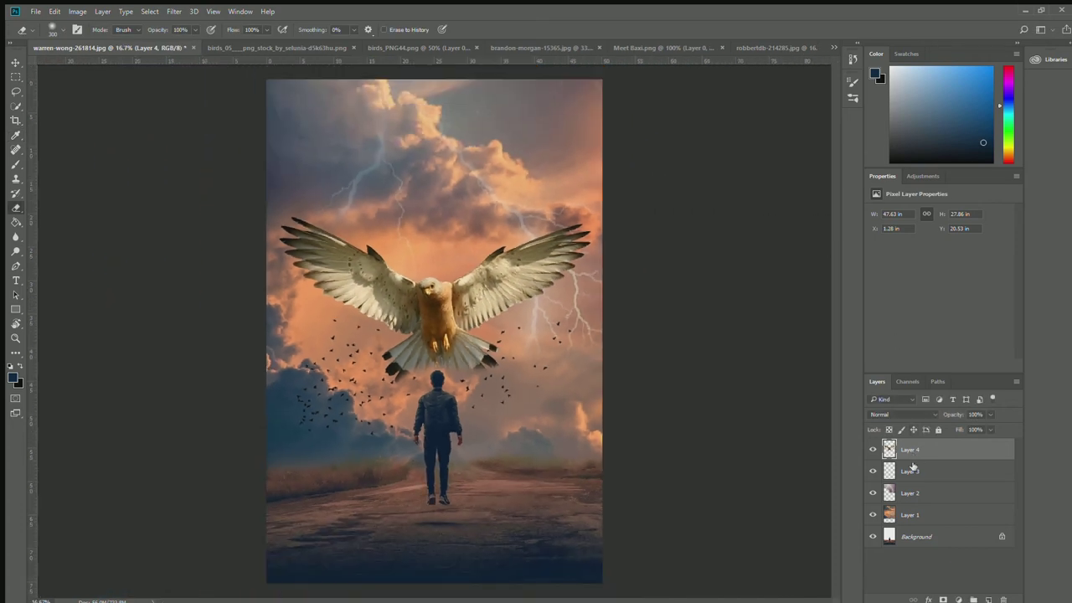
- Select Layer 1, toggle between Eyedropper and Eraser, and switch to the Meet Baxi.png document
{"action": "left_click", "coordinate": [911, 537]}
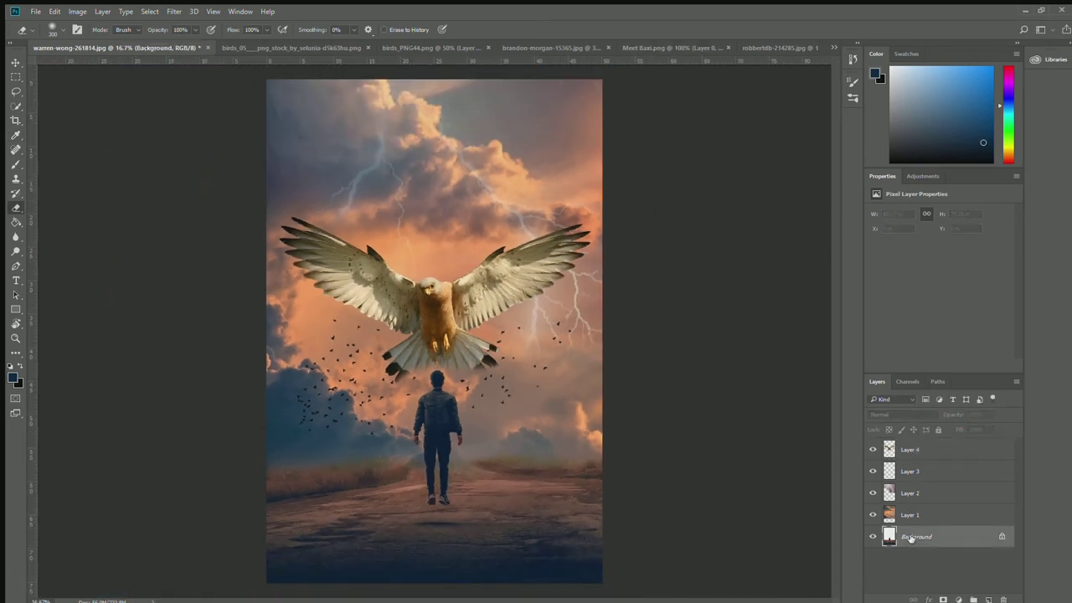
{"action": "key", "text": "i"}
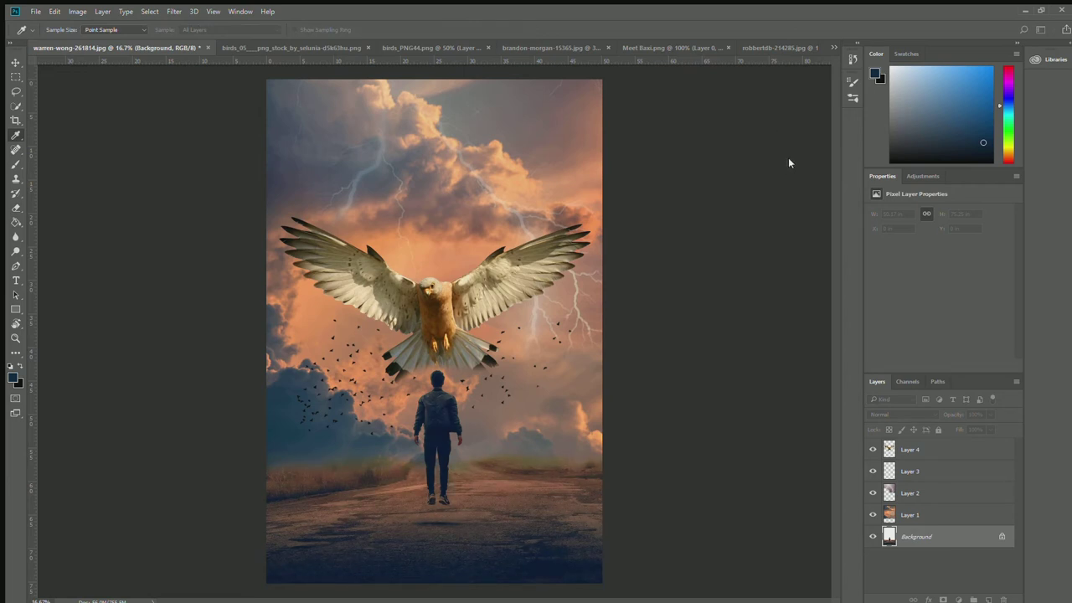
{"action": "key", "text": "e"}
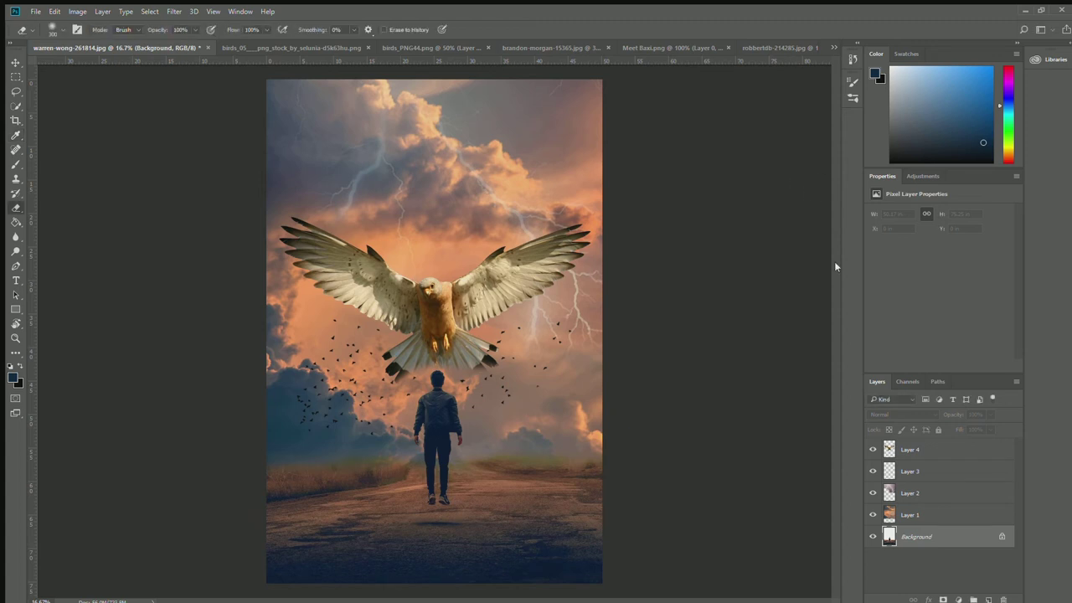
{"action": "left_click", "coordinate": [896, 509]}
{"action": "key", "text": "i"}
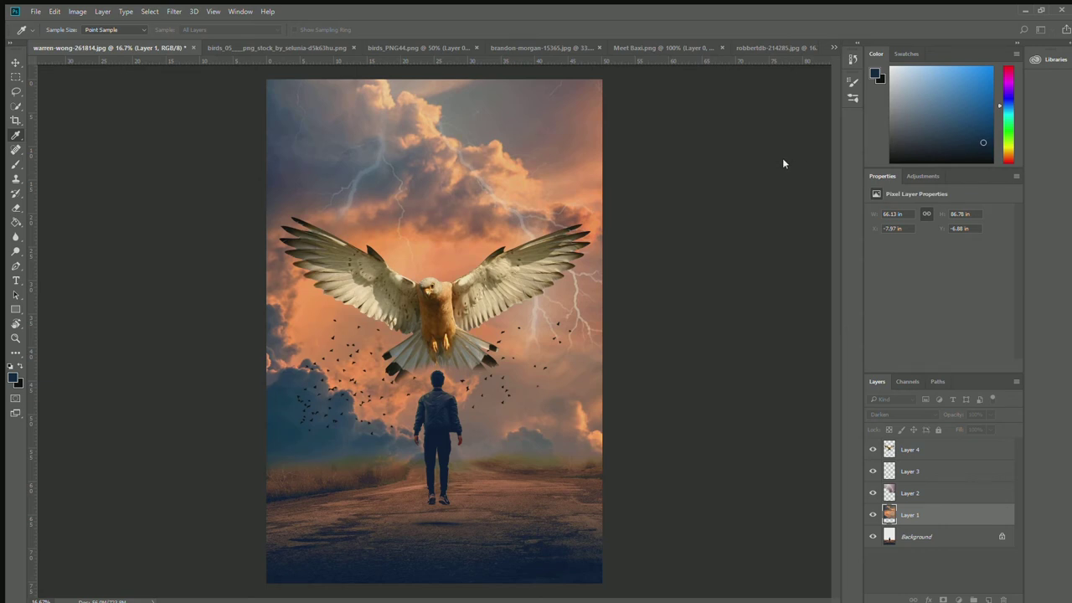
{"action": "key", "text": "e"}
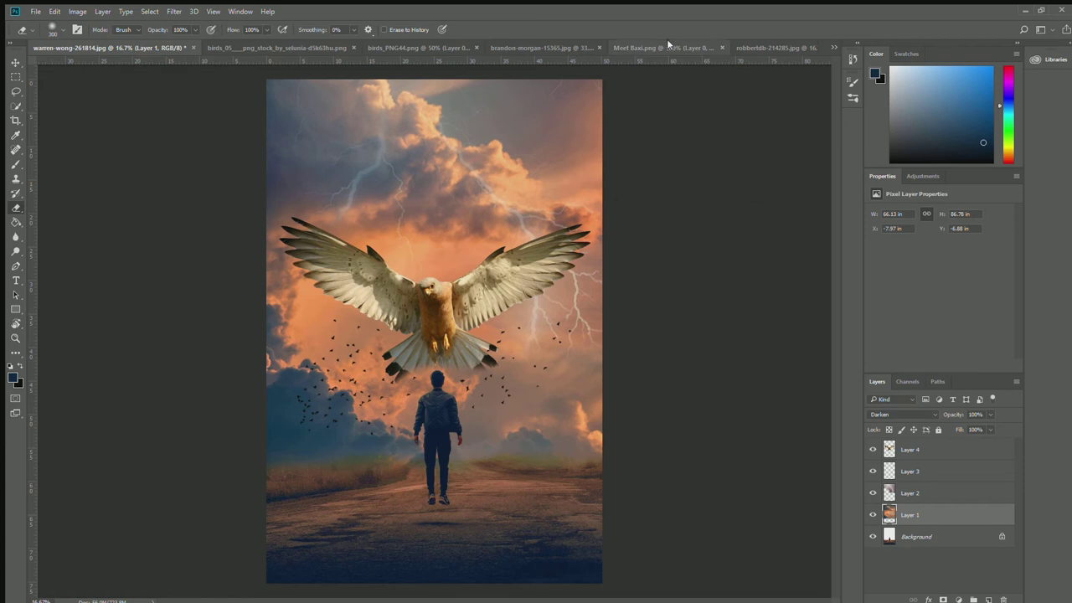
{"action": "left_click", "coordinate": [667, 45]}
- Move Layer 5 to the top of the composite's layer stack and shrink the signature
{"action": "left_click", "coordinate": [92, 48]}
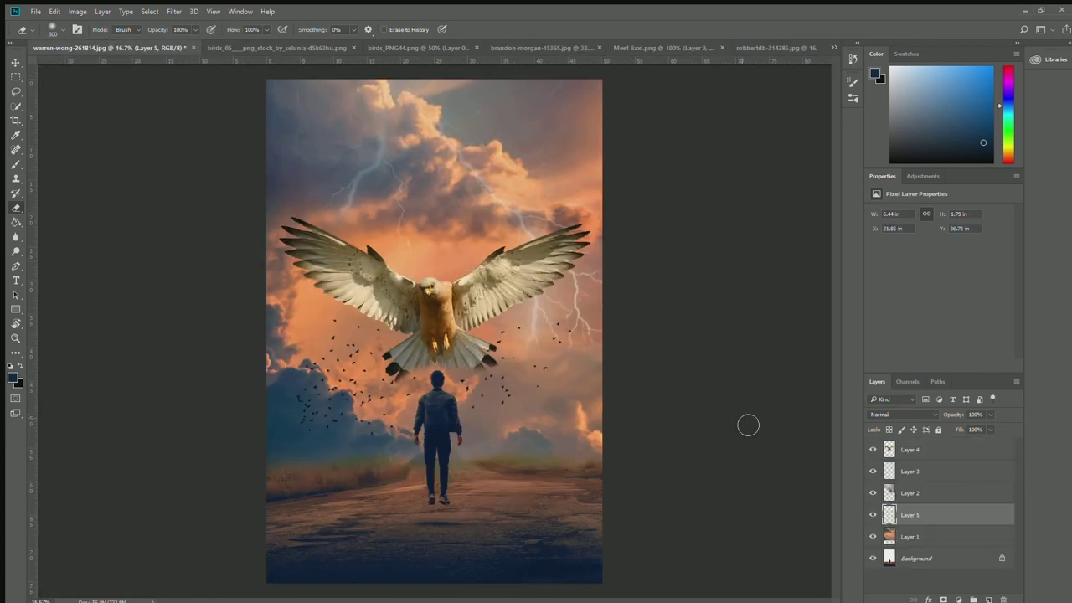
{"action": "left_click_drag", "start_coordinate": [936, 514], "coordinate": [948, 448]}
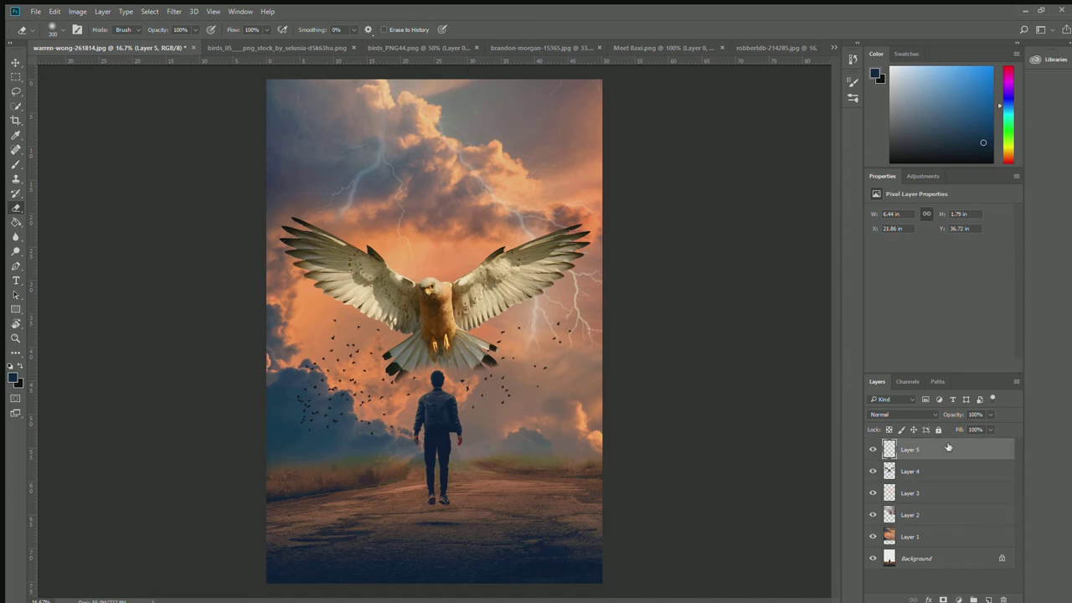
{"action": "key", "text": "ctrl+t"}
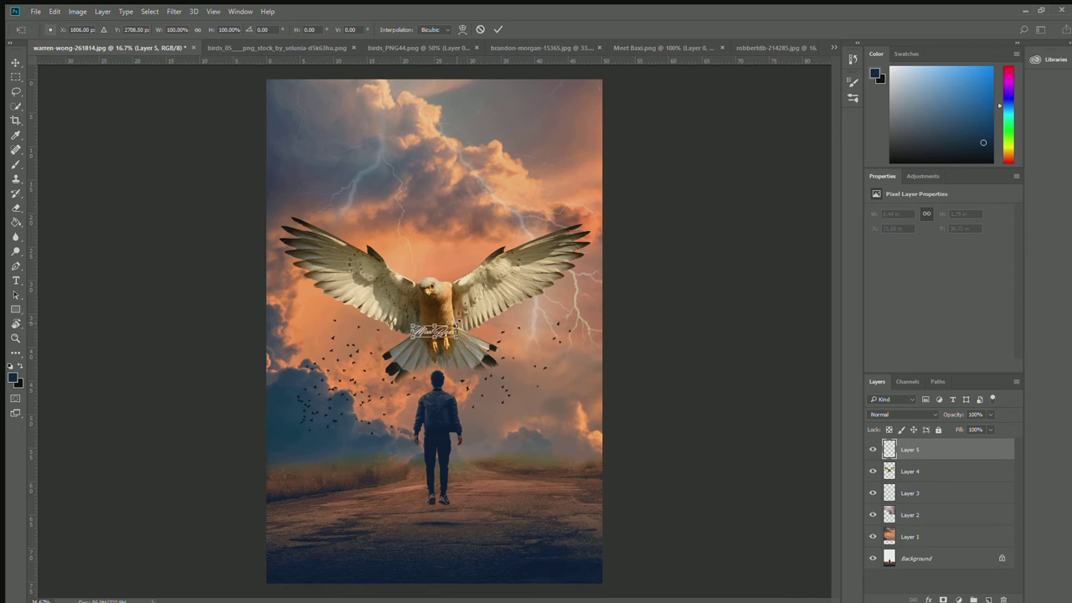
{"action": "left_click_drag", "start_coordinate": [458, 323], "coordinate": [447, 327]}
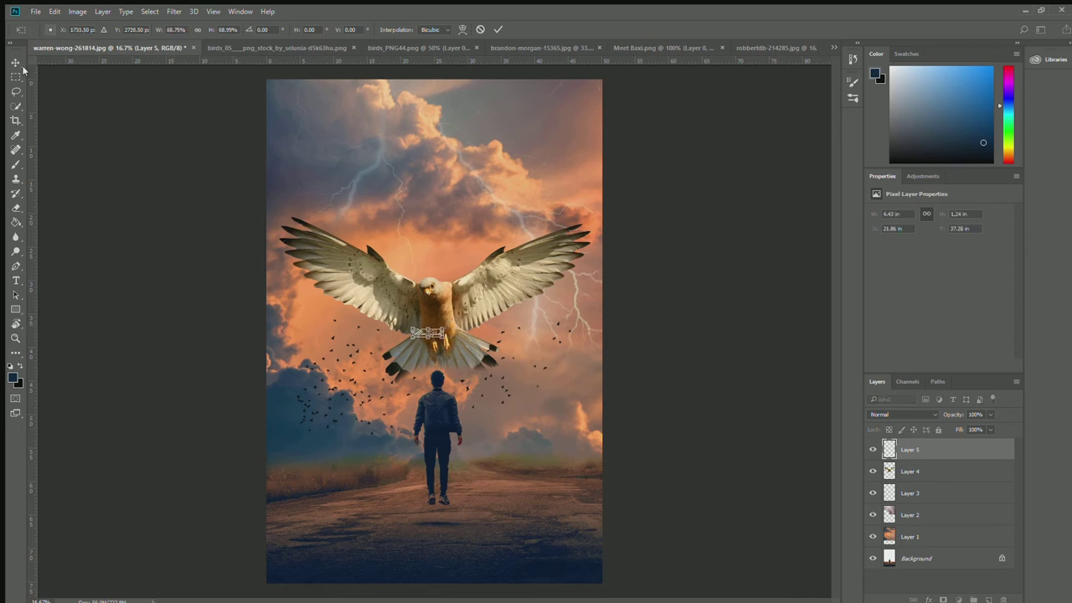
{"action": "key", "text": "ctrl+z"}
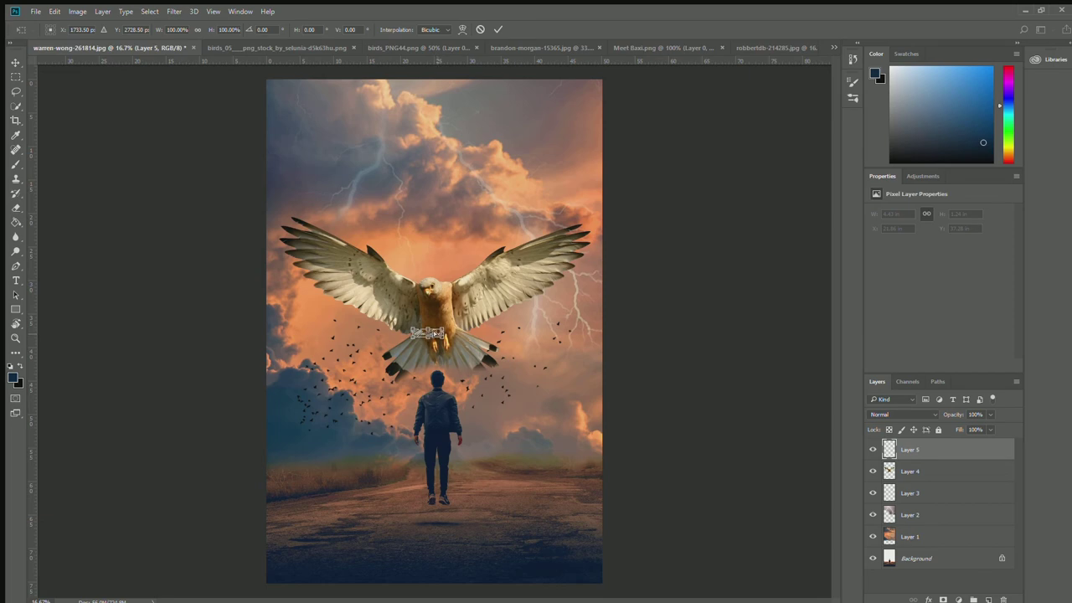
- Move the signature down to the bottom of the road and confirm its position
{"action": "key", "text": "ctrl+plus"}
{"action": "key", "text": "ctrl+plus"}
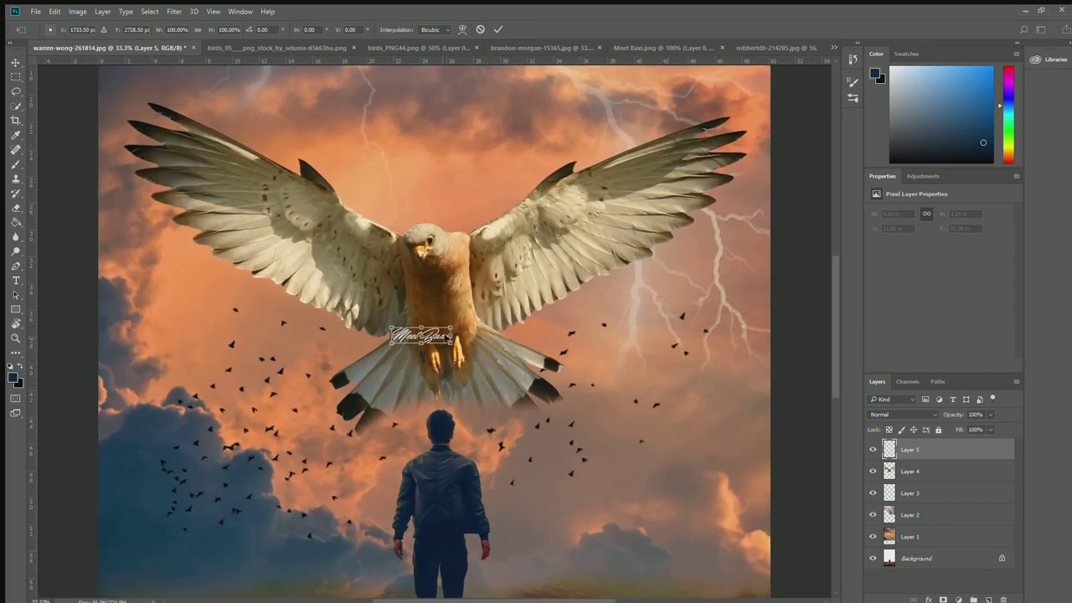
{"action": "left_click_drag", "start_coordinate": [421, 335], "coordinate": [469, 599]}
{"action": "key", "text": "ctrl+minus"}
{"action": "key", "text": "ctrl+minus"}
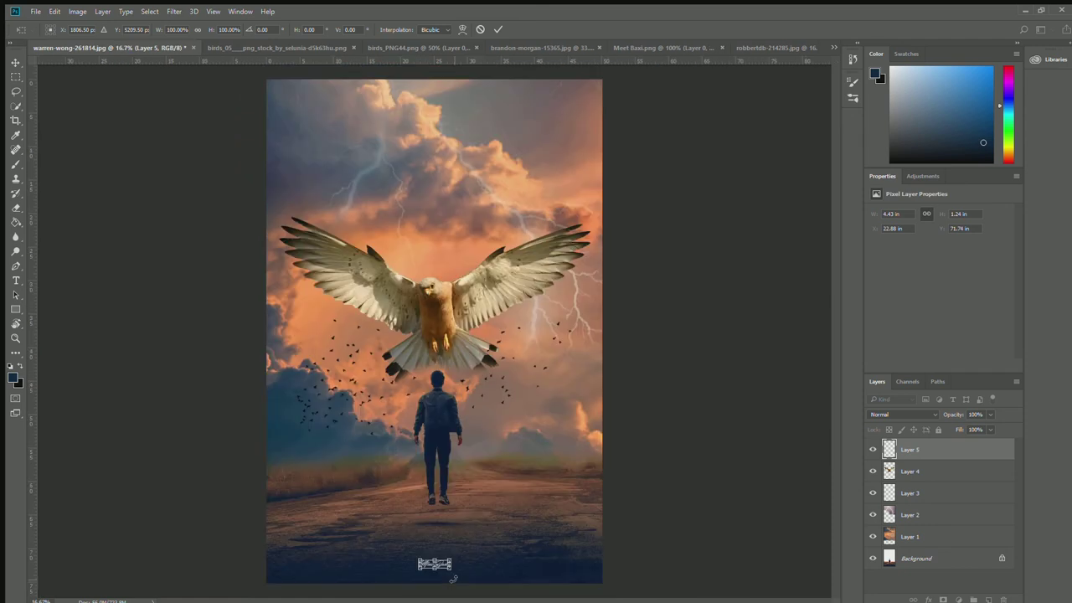
{"action": "left_click", "coordinate": [12, 75]}
- Enlarge the signature slightly and shift it left so it is centred at the bottom
{"action": "key", "text": "ctrl+t"}
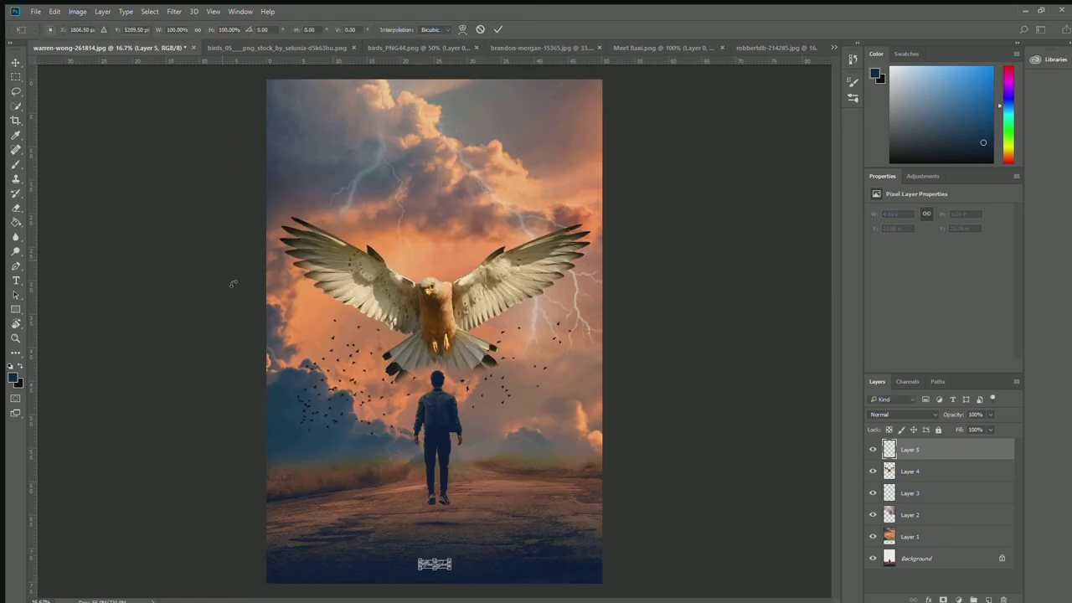
{"action": "left_click_drag", "start_coordinate": [451, 571], "coordinate": [459, 576]}
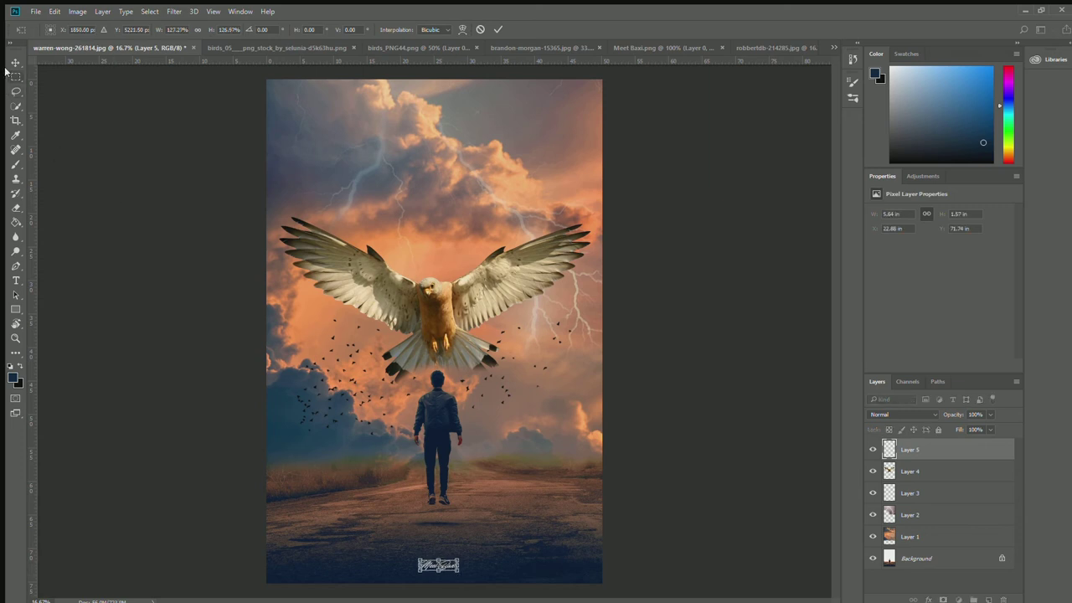
{"action": "key", "text": "Return"}
{"action": "key", "text": "ctrl+t"}
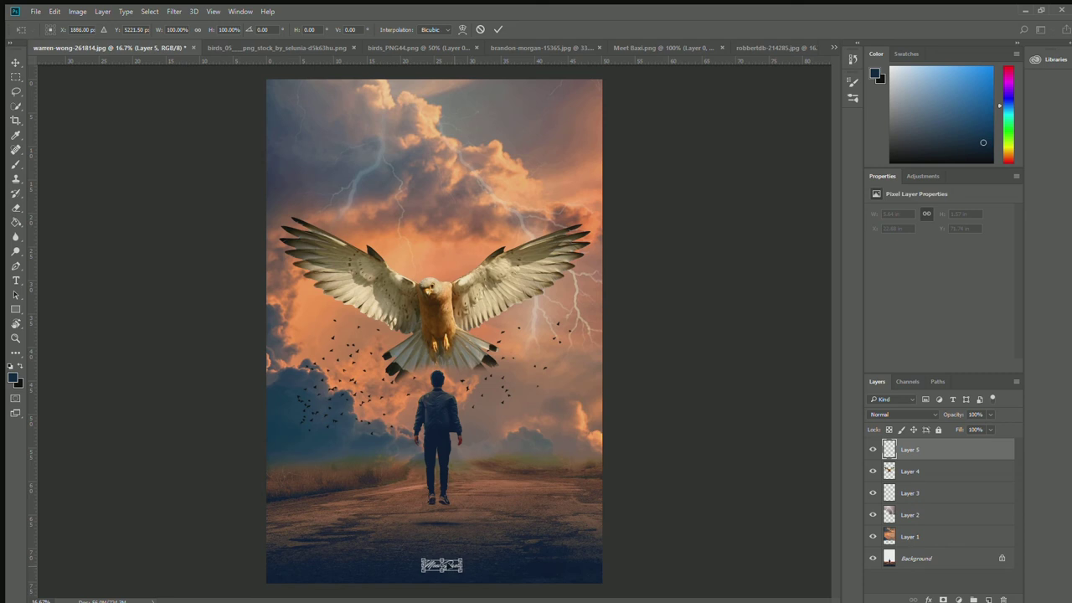
{"action": "left_click_drag", "start_coordinate": [439, 567], "coordinate": [435, 568]}
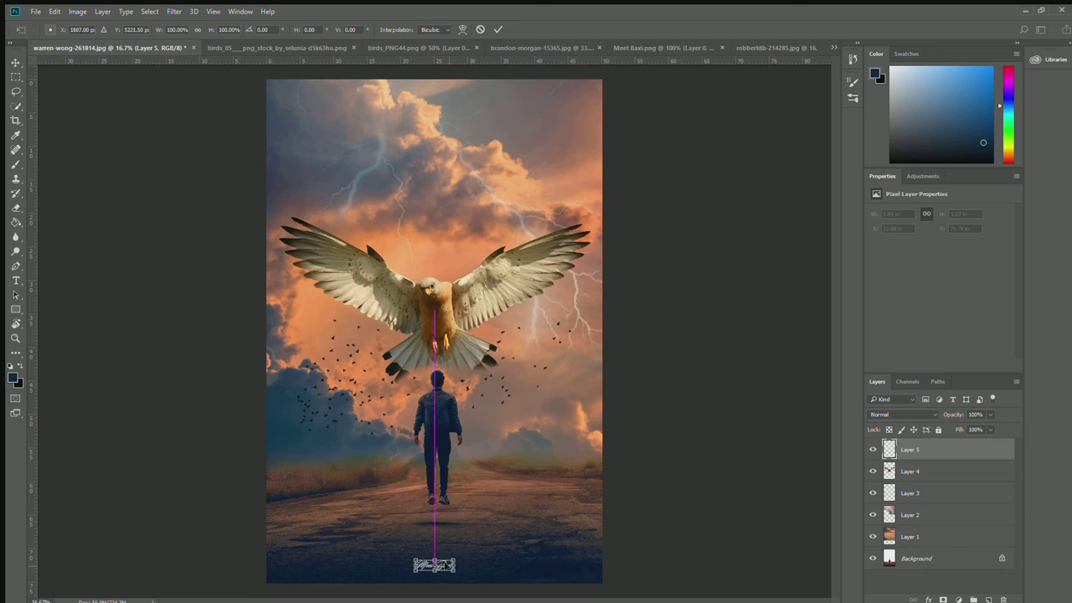
{"action": "left_click", "coordinate": [13, 61]}
{"action": "key", "text": "Tab"}
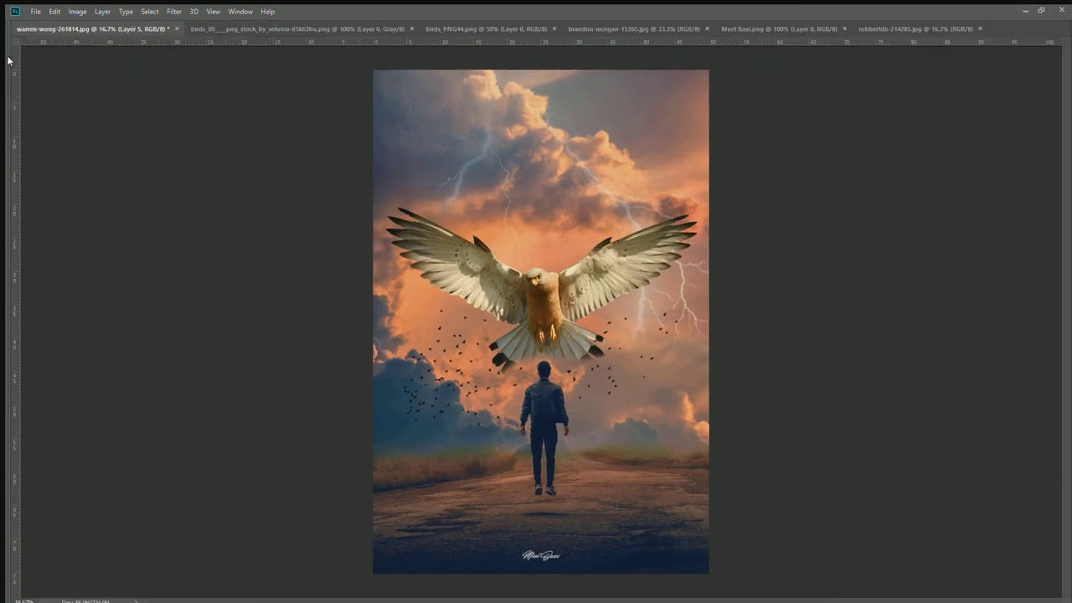
{"action": "key", "text": "ctrl+plus"}
{"action": "key", "text": "ctrl+plus"}
{"action": "key", "text": "ctrl+plus"}
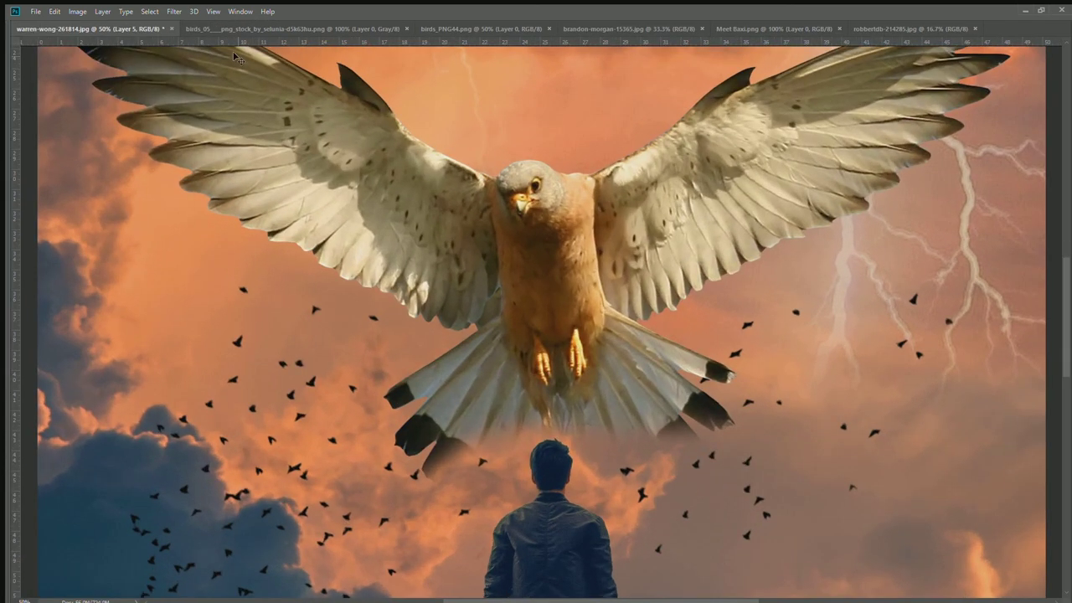
{"action": "left_click_drag", "start_coordinate": [1066, 317], "coordinate": [1059, 205]}
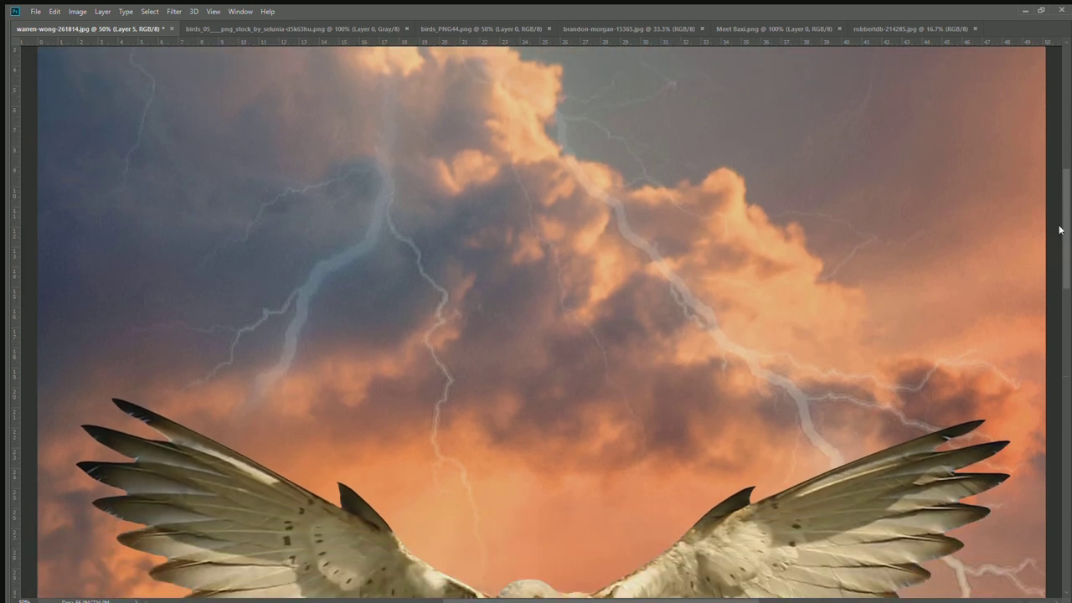
{"action": "left_click_drag", "start_coordinate": [1059, 205], "coordinate": [1063, 435]}
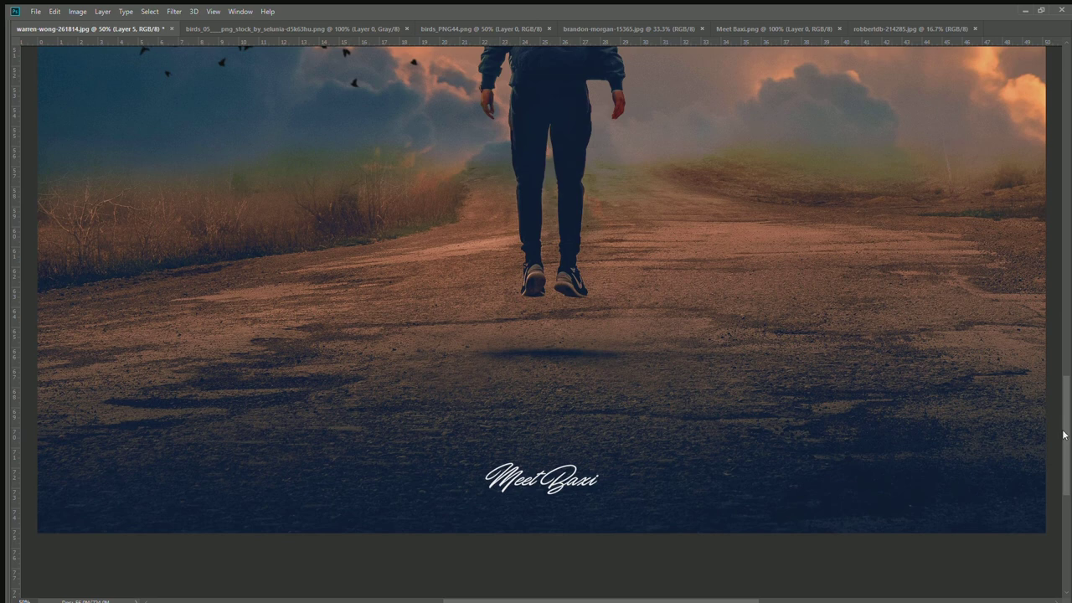
{"action": "key", "text": "ctrl+plus"}
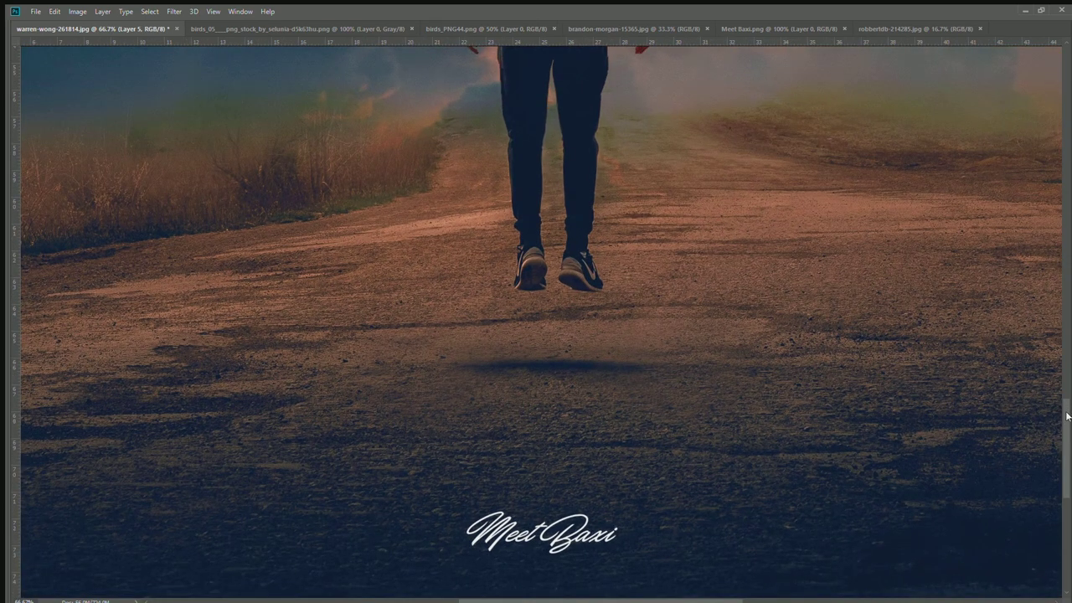
{"action": "left_click_drag", "start_coordinate": [1066, 419], "coordinate": [1066, 434]}
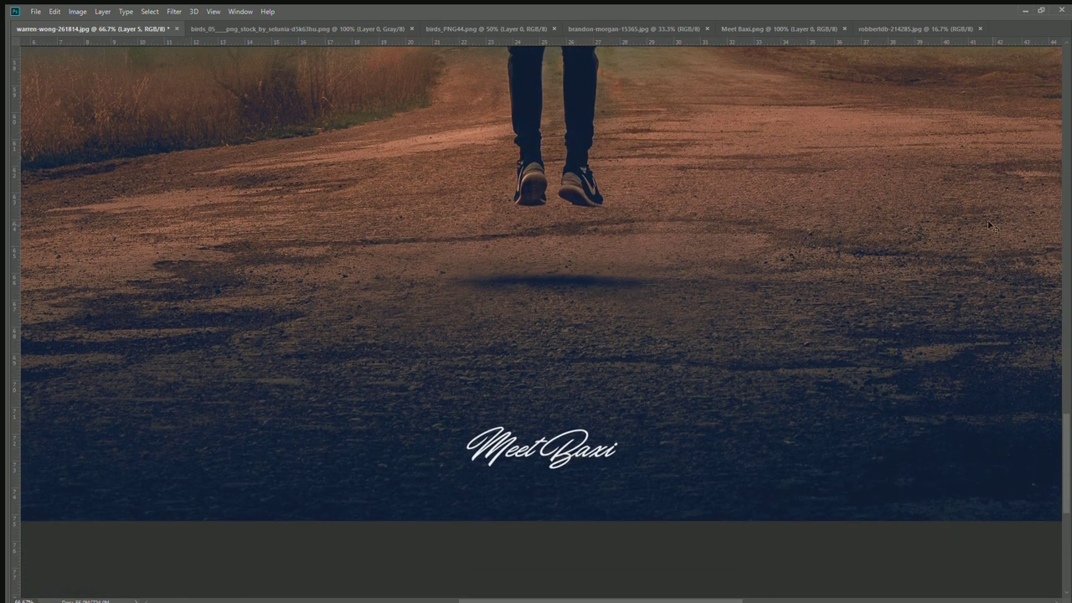
{"action": "key", "text": "Tab"}
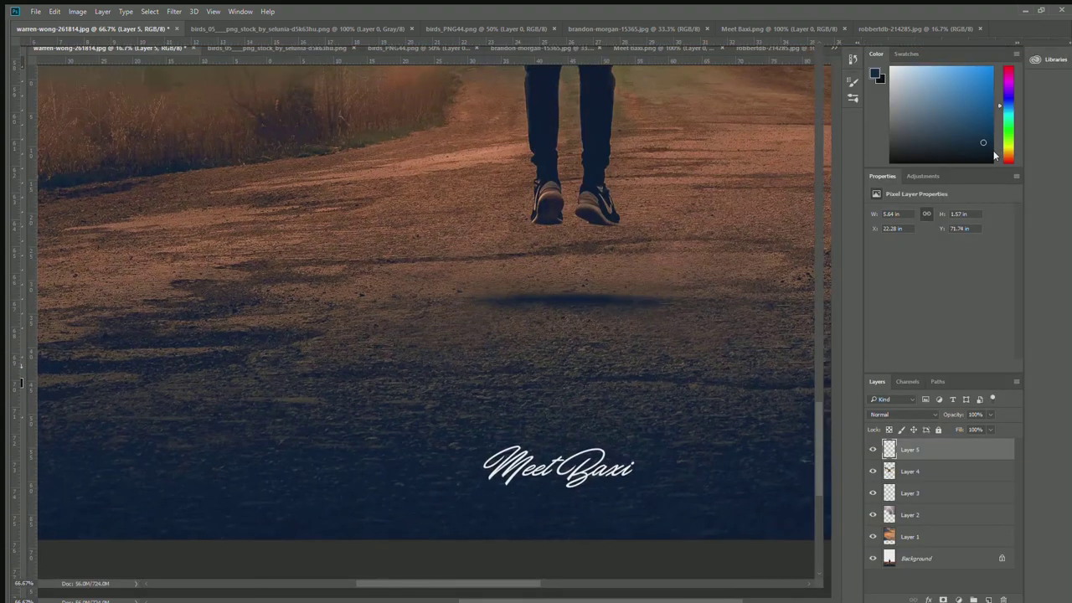
{"action": "key", "text": "ctrl+minus"}
{"action": "key", "text": "ctrl+minus"}
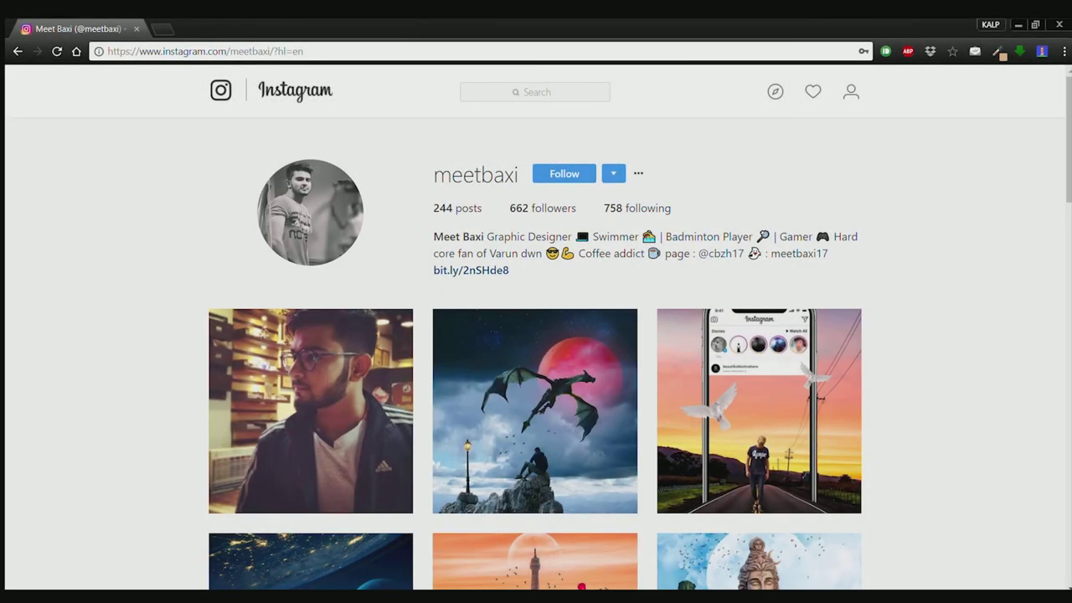
- Browse the profile grid, viewing the dragon artwork post and the next post
{"action": "scroll", "coordinate": [947, 257], "scroll_direction": "down", "scroll_amount": 2}
{"action": "scroll", "coordinate": [949, 259], "scroll_direction": "down", "scroll_amount": 3}
{"action": "scroll", "coordinate": [949, 259], "scroll_direction": "down", "scroll_amount": 4}
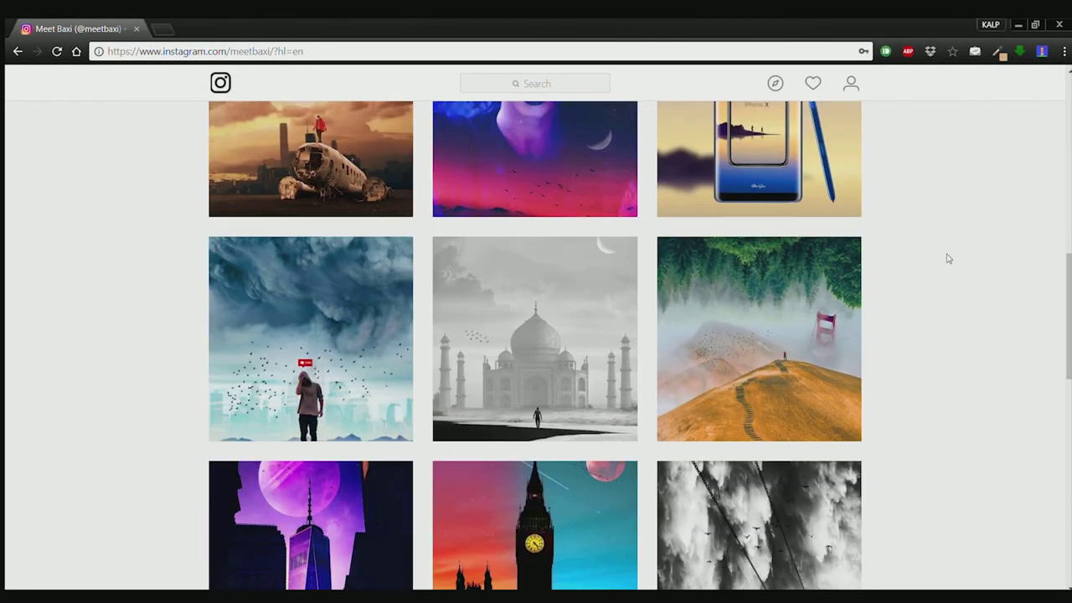
{"action": "scroll", "coordinate": [946, 257], "scroll_direction": "down", "scroll_amount": 2}
{"action": "scroll", "coordinate": [946, 257], "scroll_direction": "up", "scroll_amount": 10}
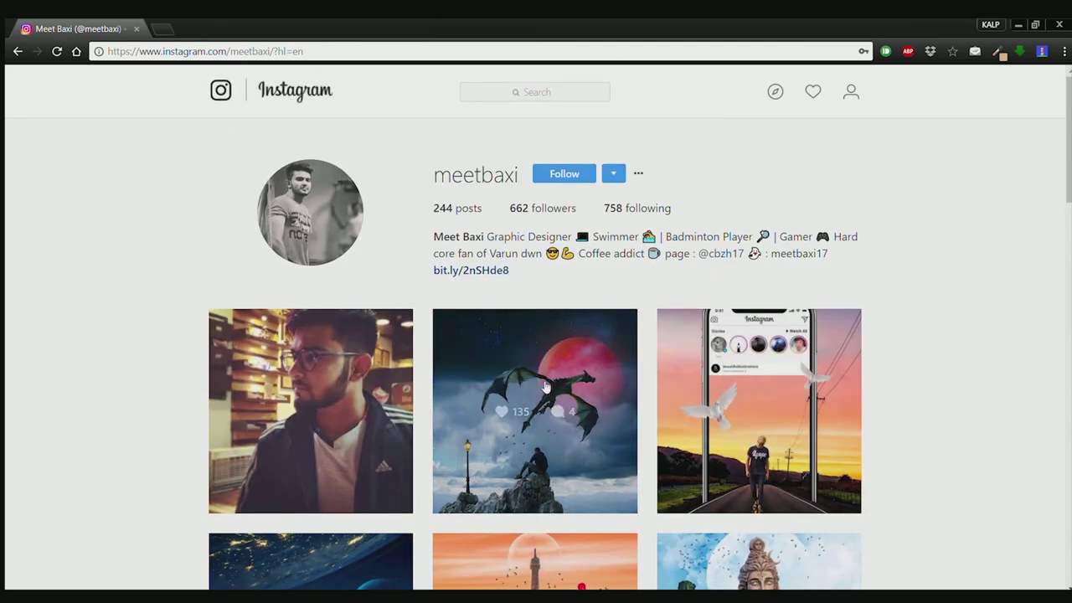
{"action": "left_click", "coordinate": [545, 386]}
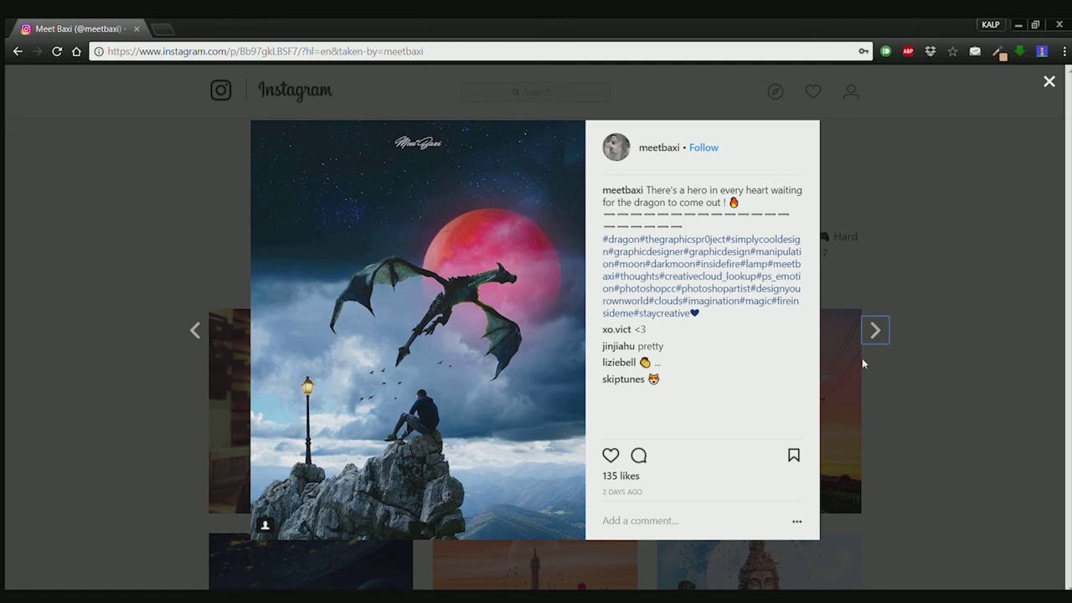
{"action": "left_click", "coordinate": [879, 332]}
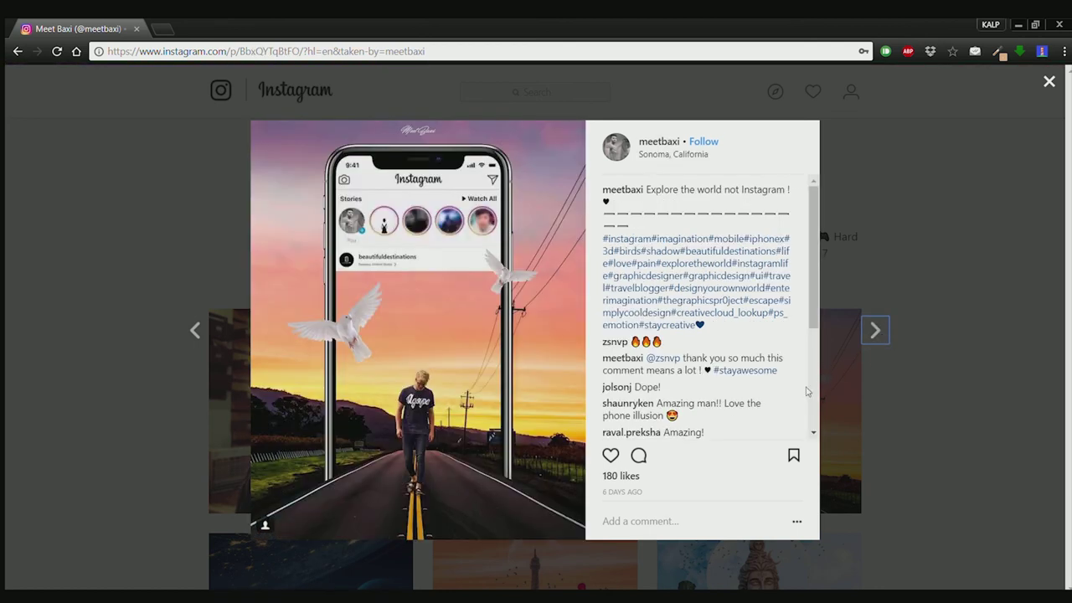
{"action": "key", "text": "Escape"}
{"action": "scroll", "coordinate": [583, 459], "scroll_direction": "down", "scroll_amount": 5}
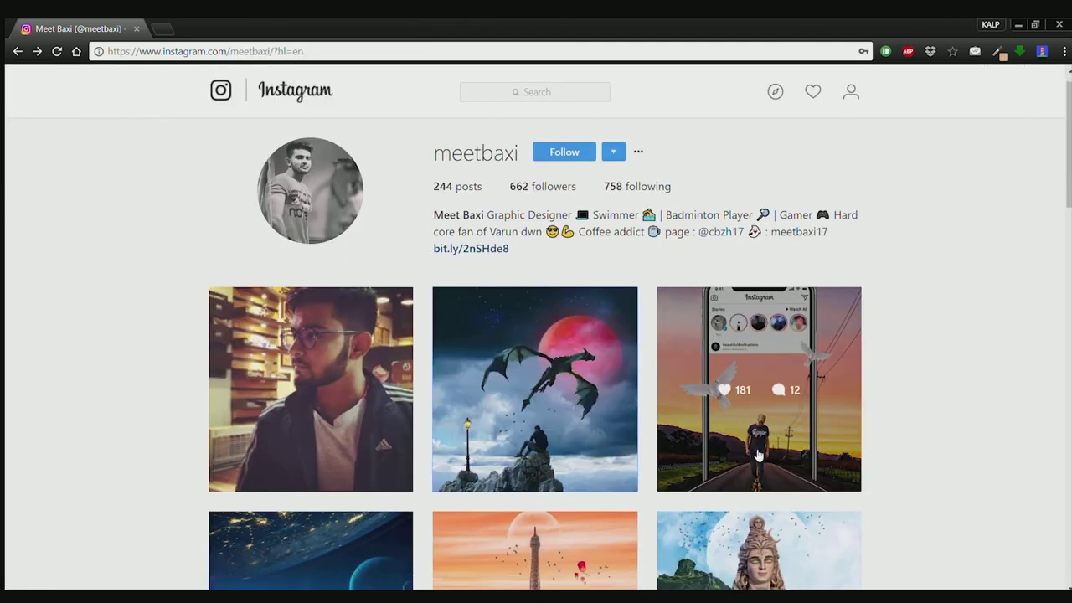
- Like the galaxy portrait post, then follow the artist's account
{"action": "left_click", "coordinate": [583, 459]}
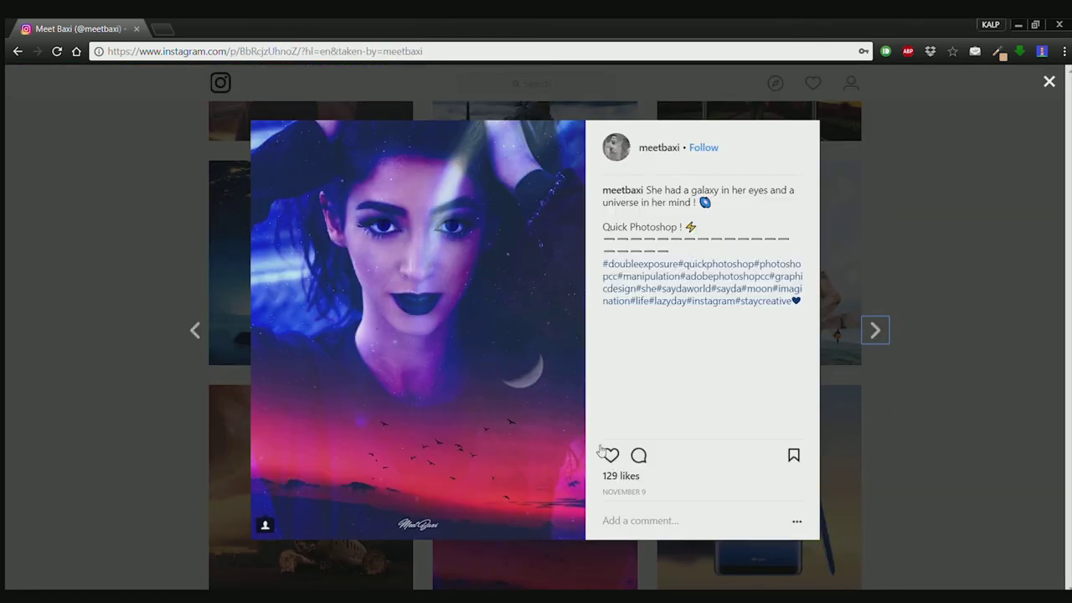
{"action": "left_click", "coordinate": [610, 454]}
{"action": "left_click", "coordinate": [622, 190]}
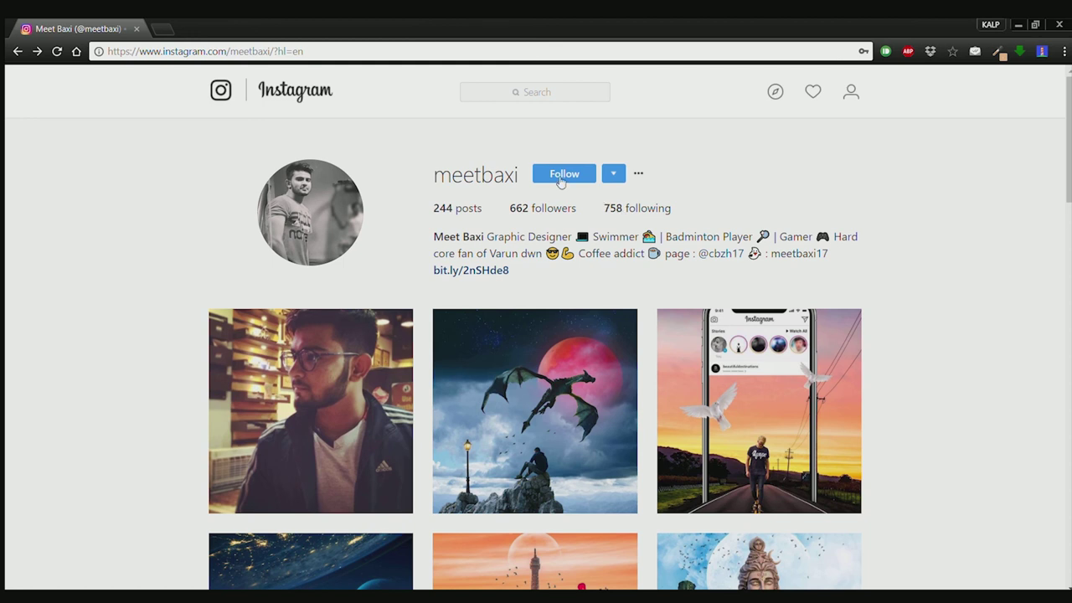
{"action": "left_click", "coordinate": [562, 173]}
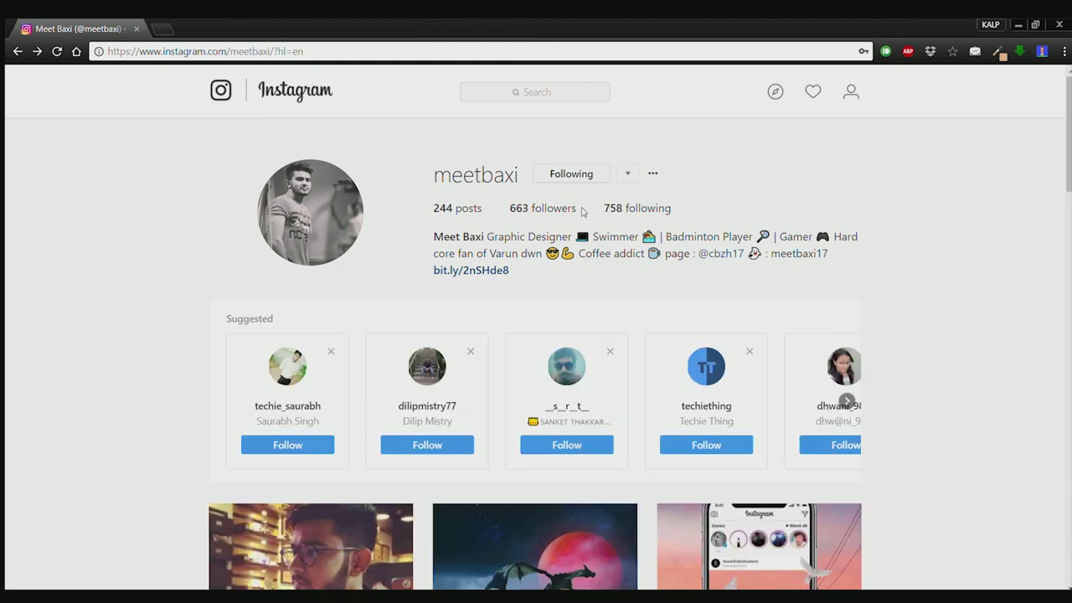